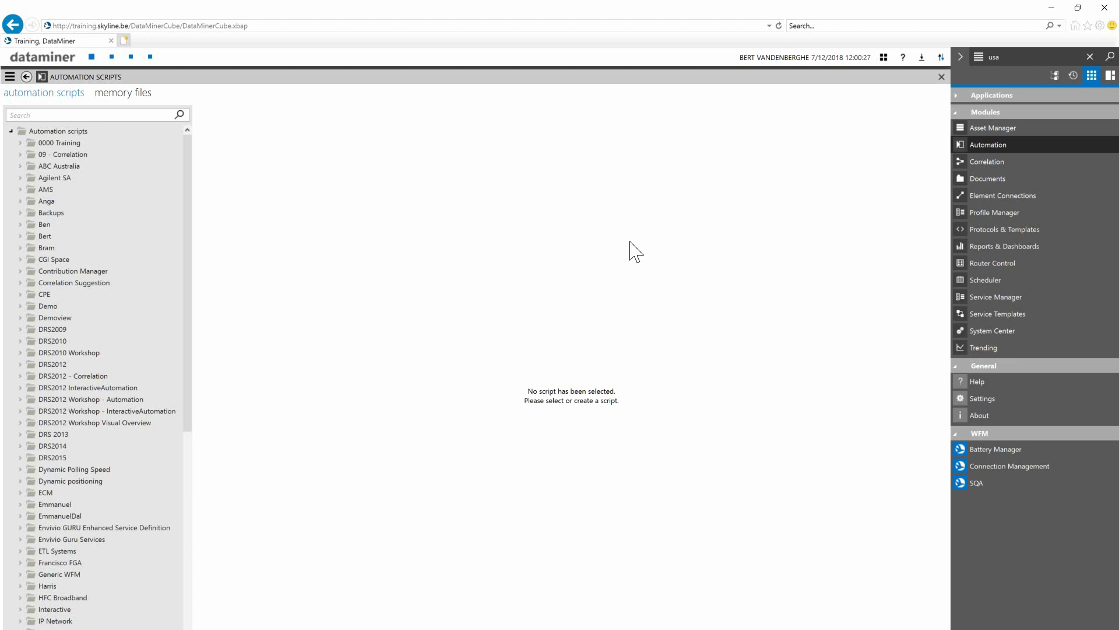
Open the signed-in user's own training script from the 0000 Training folder
{"action": "left_click", "coordinate": [21, 143]}
{"action": "left_click", "coordinate": [67, 166]}
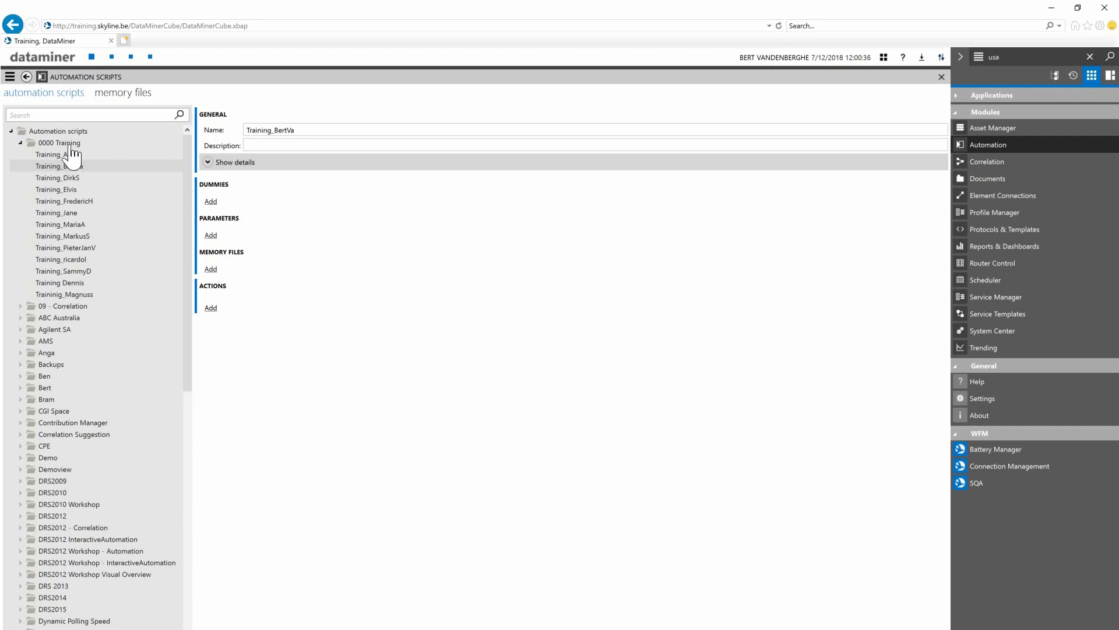
{"action": "right_click", "coordinate": [64, 144]}
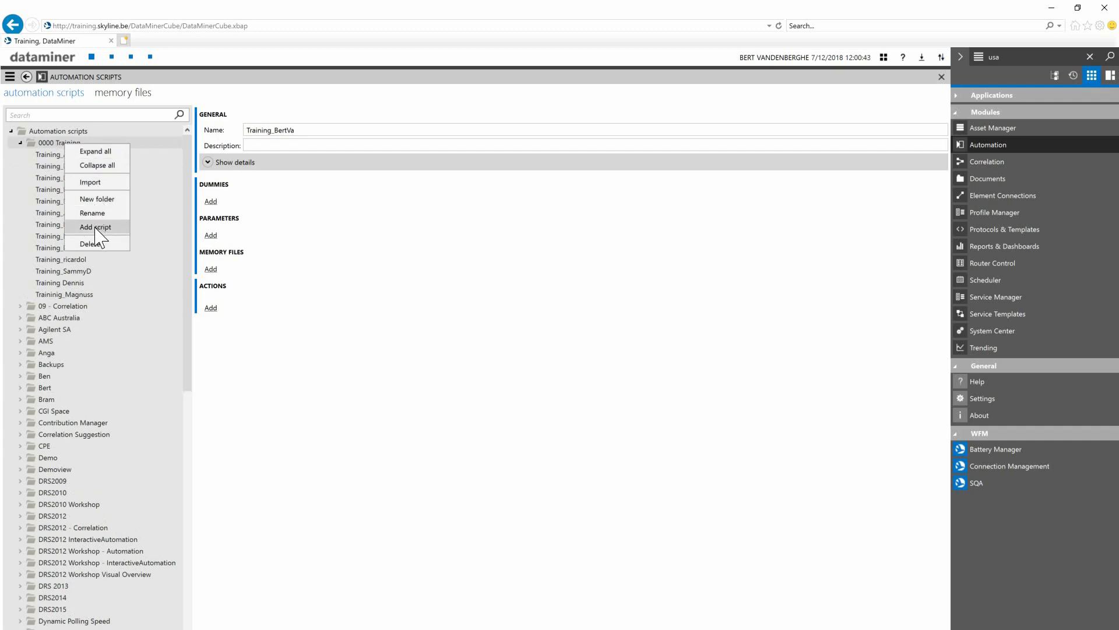
{"action": "left_click", "coordinate": [320, 130]}
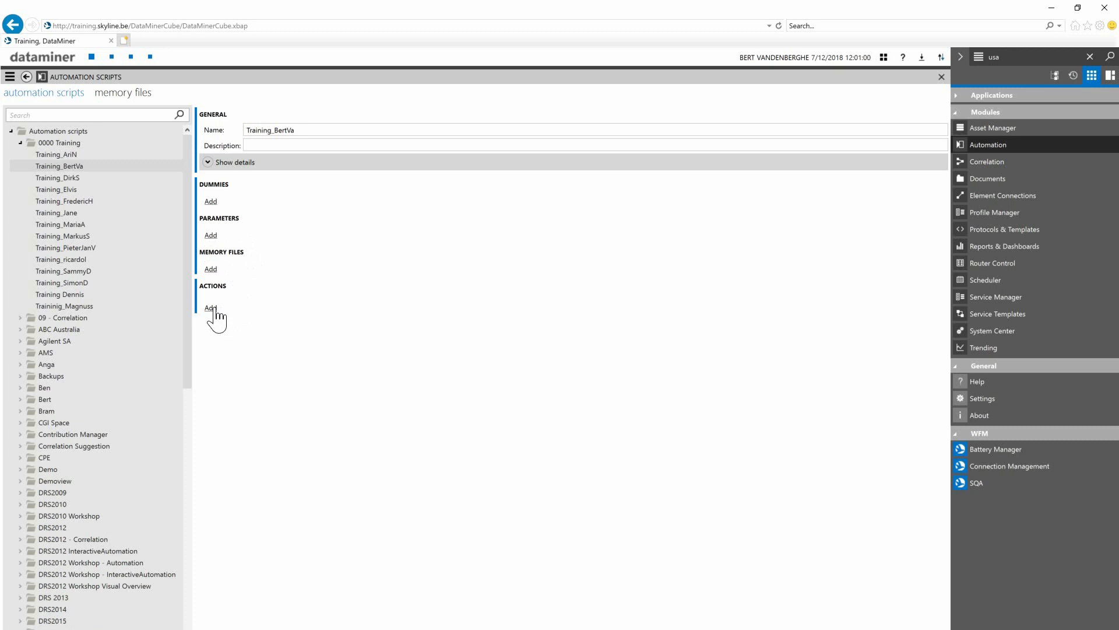
Check the exercise instructions and add an If action with a Parameter condition to the script
{"action": "key", "text": "alt+Tab"}
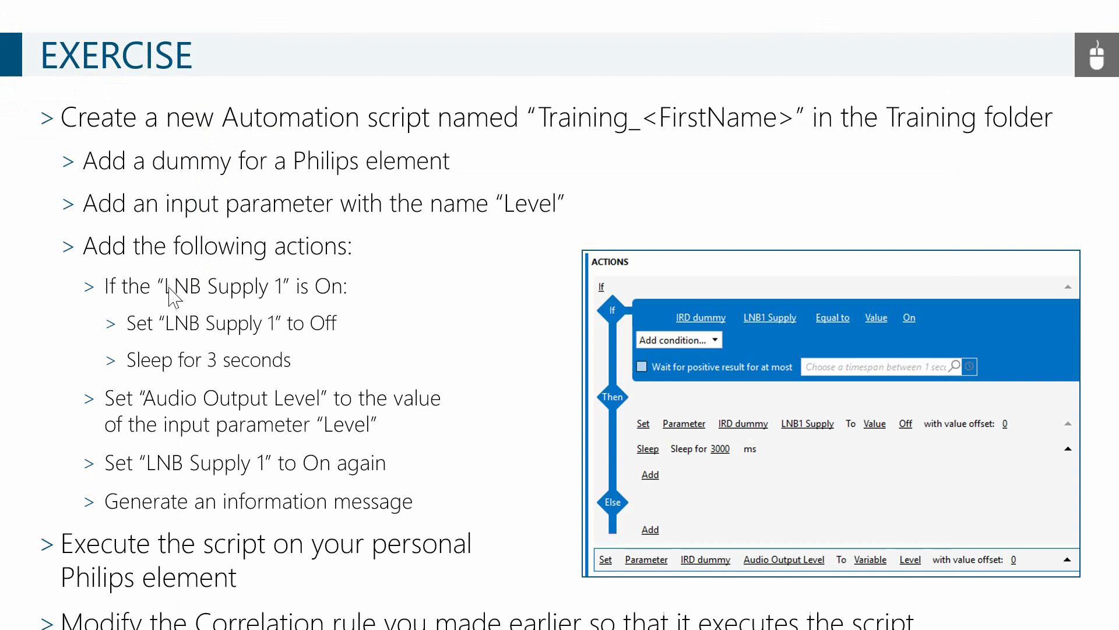
{"action": "key", "text": "alt+Tab"}
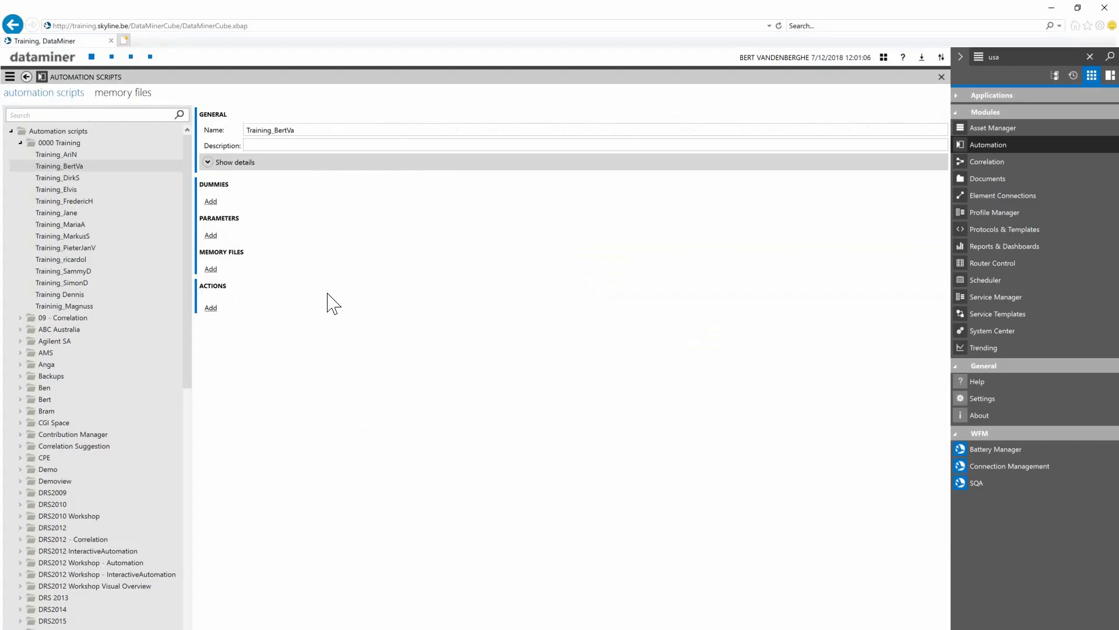
{"action": "left_click", "coordinate": [211, 309]}
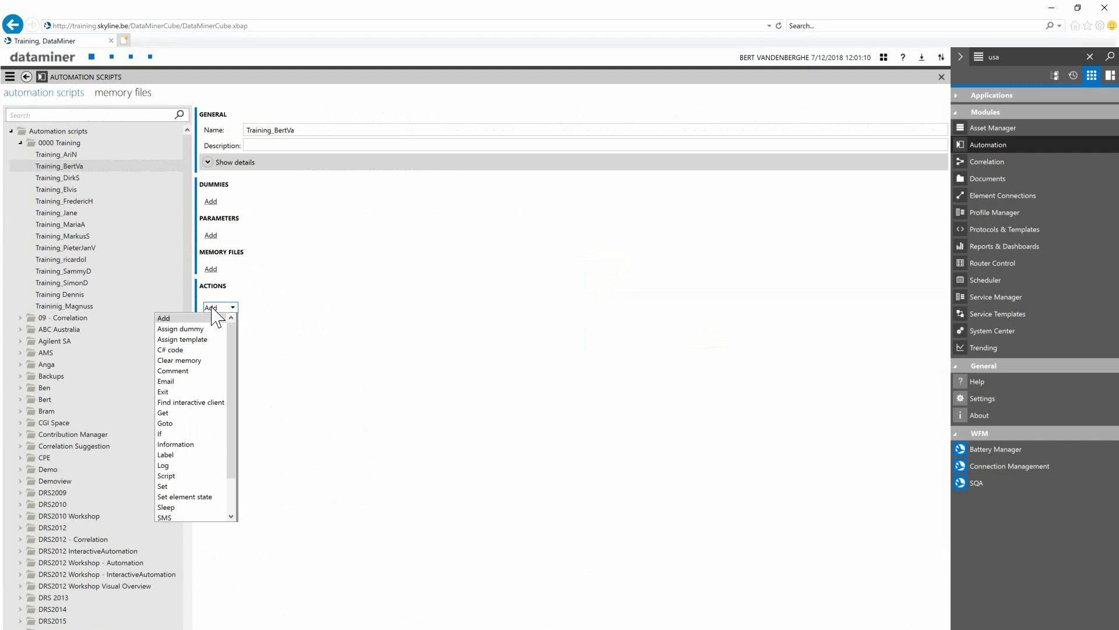
{"action": "left_click", "coordinate": [175, 435]}
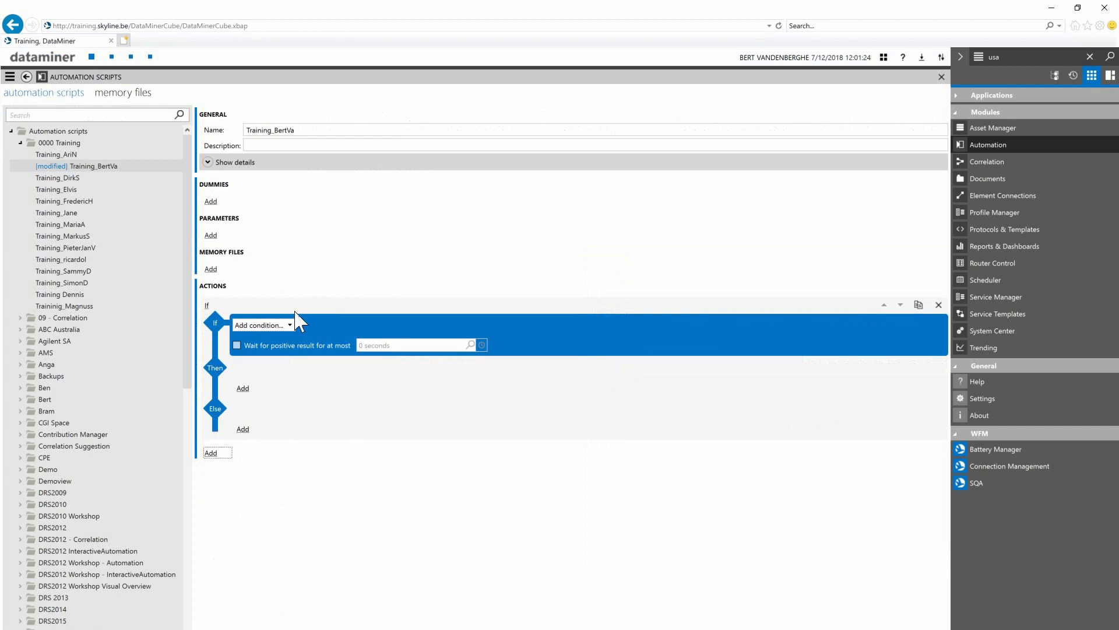
{"action": "left_click", "coordinate": [272, 324]}
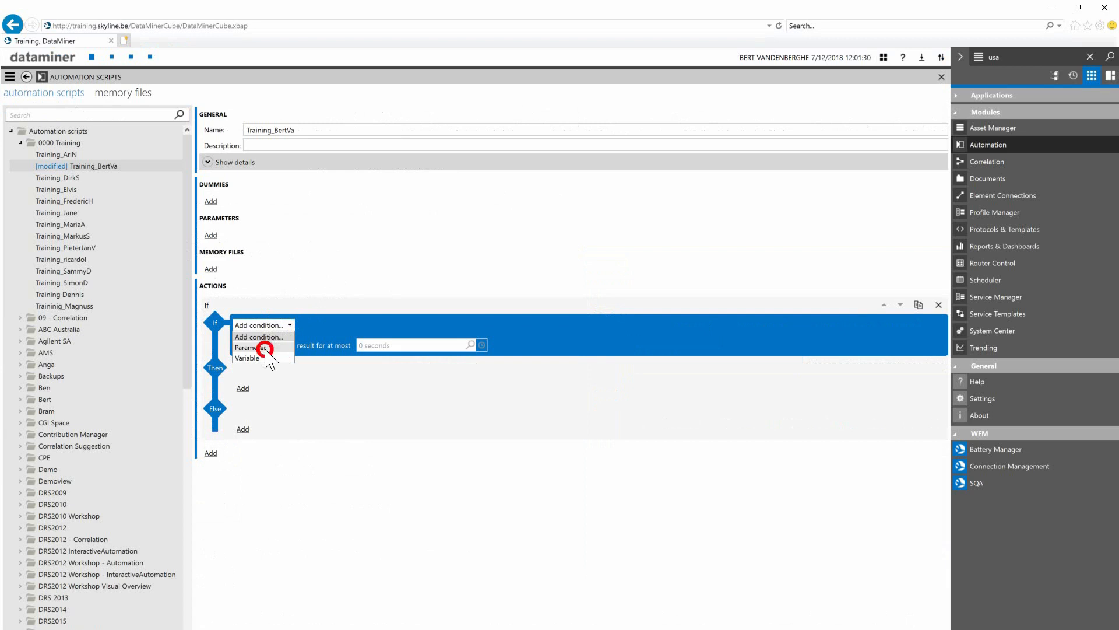
{"action": "left_click", "coordinate": [264, 348]}
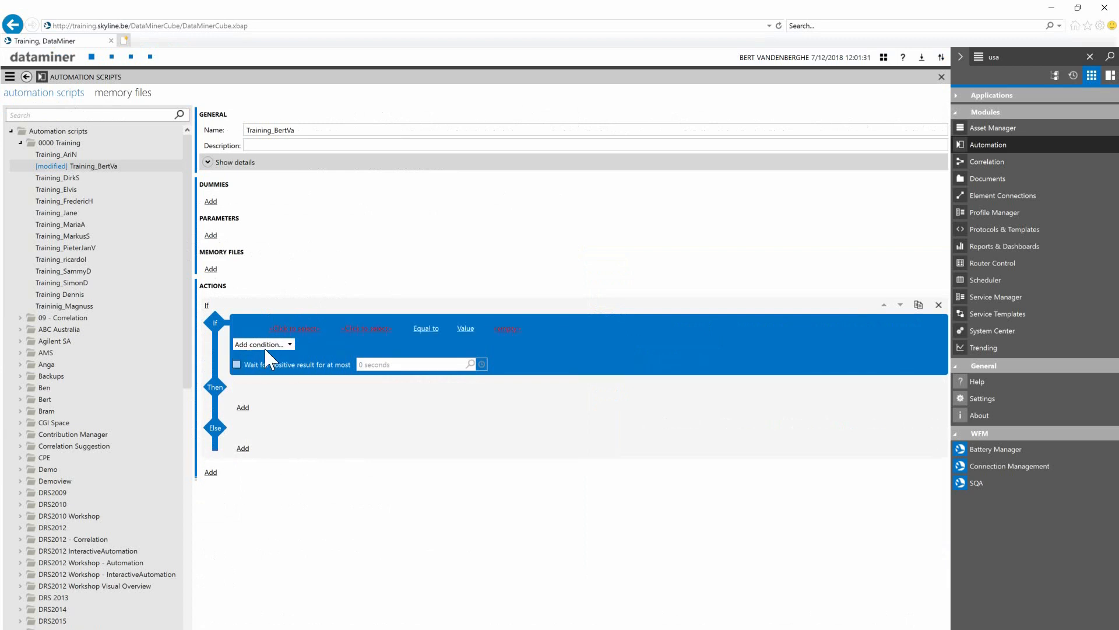
Create a new dummy from the If condition and name it IRD
{"action": "left_click", "coordinate": [292, 329]}
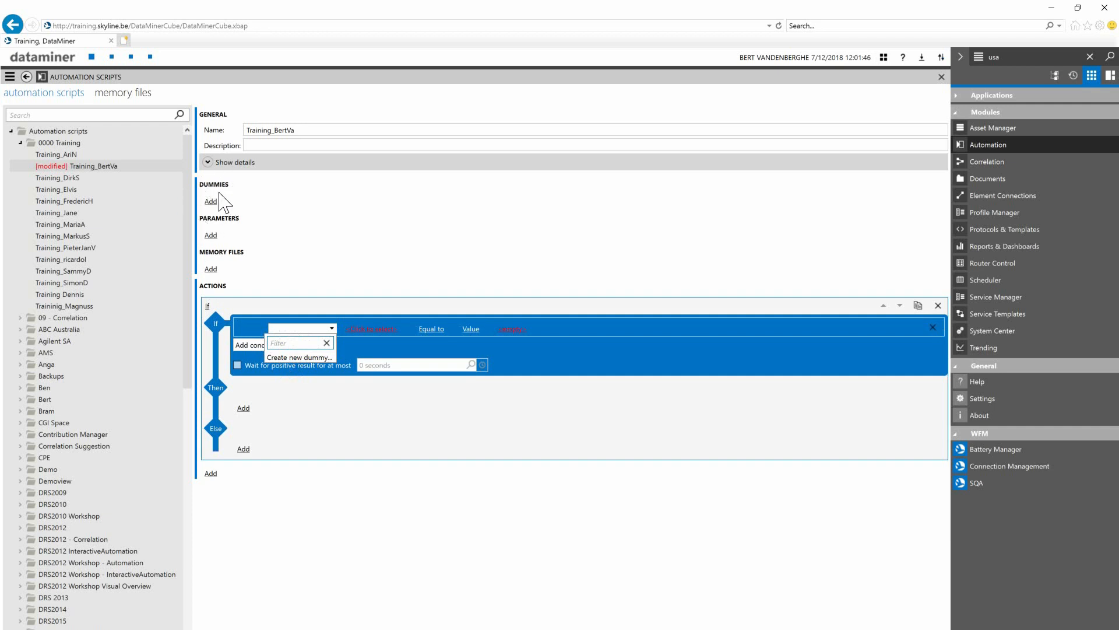
{"action": "left_click", "coordinate": [294, 358]}
{"action": "double_click", "coordinate": [245, 201]}
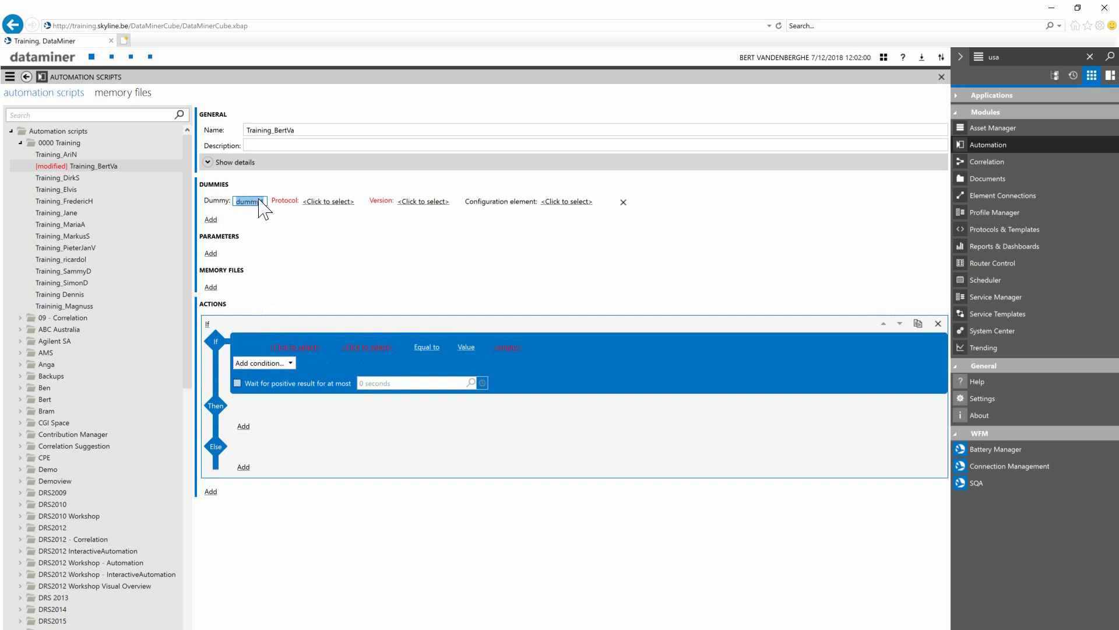
{"action": "type", "text": "IRD"}
Assign the Philips DVS3810 protocol, version Production:1.1.2.7, to the IRD dummy
{"action": "left_click", "coordinate": [335, 202]}
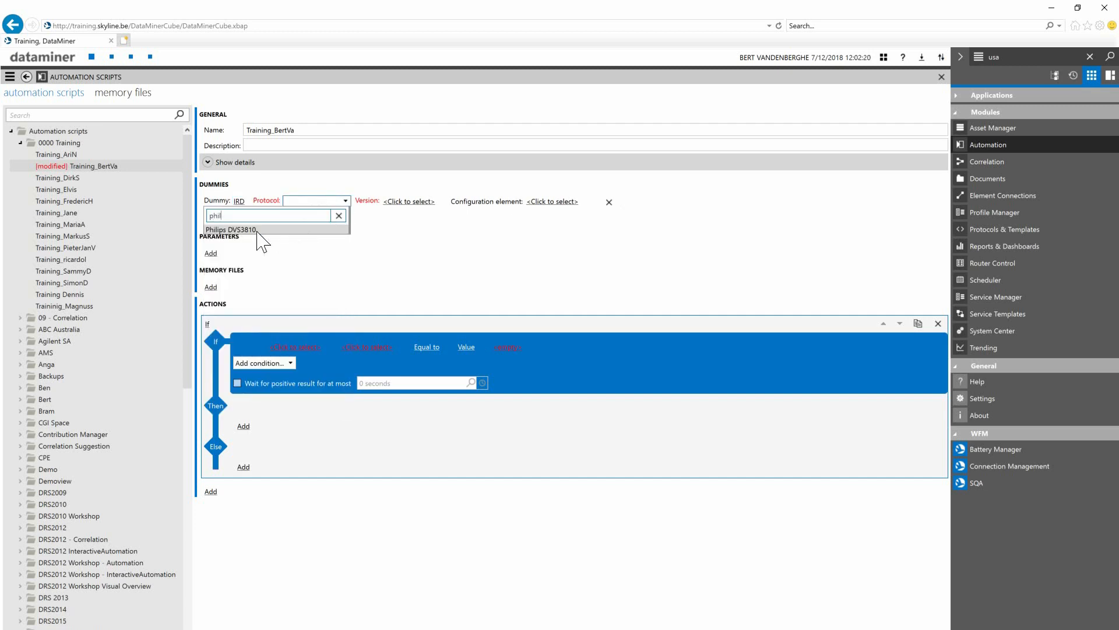
{"action": "left_click", "coordinate": [251, 226]}
{"action": "left_click", "coordinate": [390, 203]}
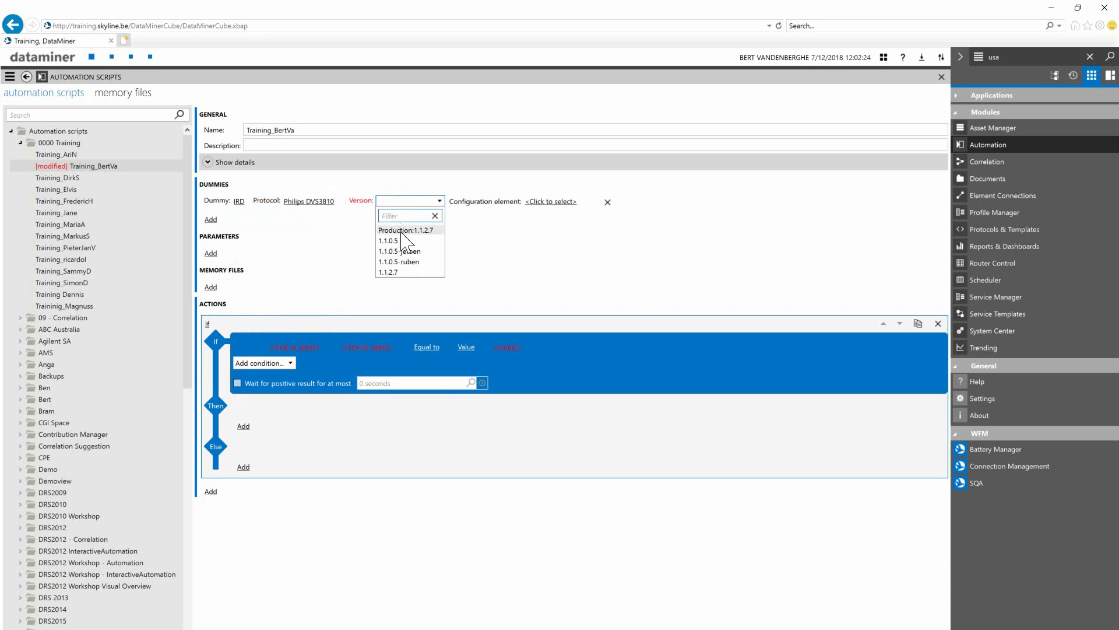
{"action": "left_click", "coordinate": [401, 231]}
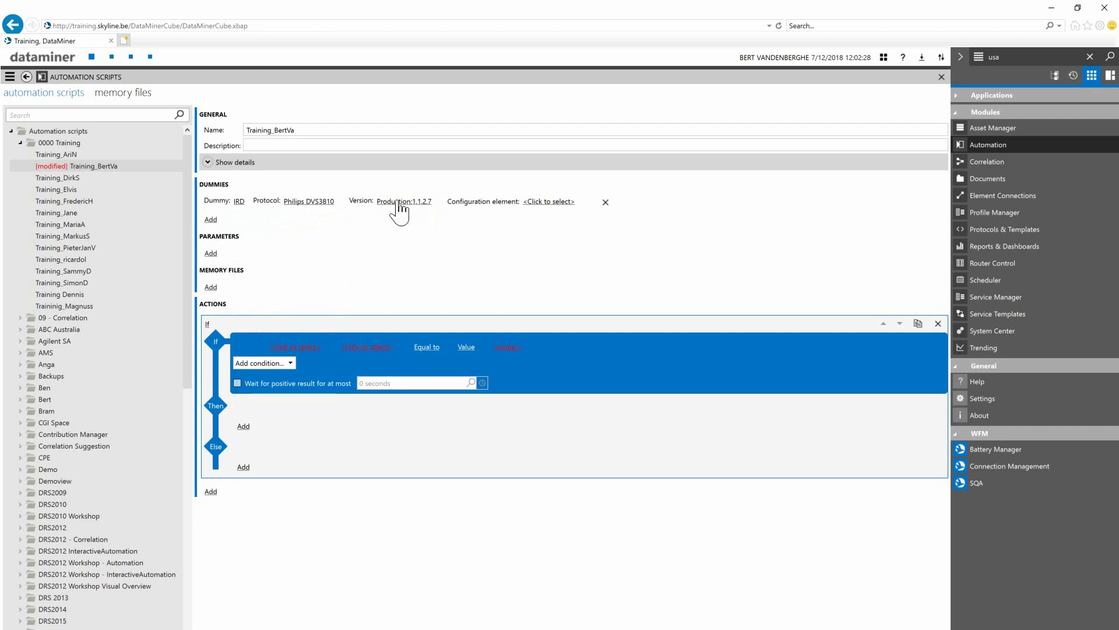
{"action": "left_click", "coordinate": [400, 203]}
{"action": "left_click", "coordinate": [490, 236]}
{"action": "left_click", "coordinate": [560, 202]}
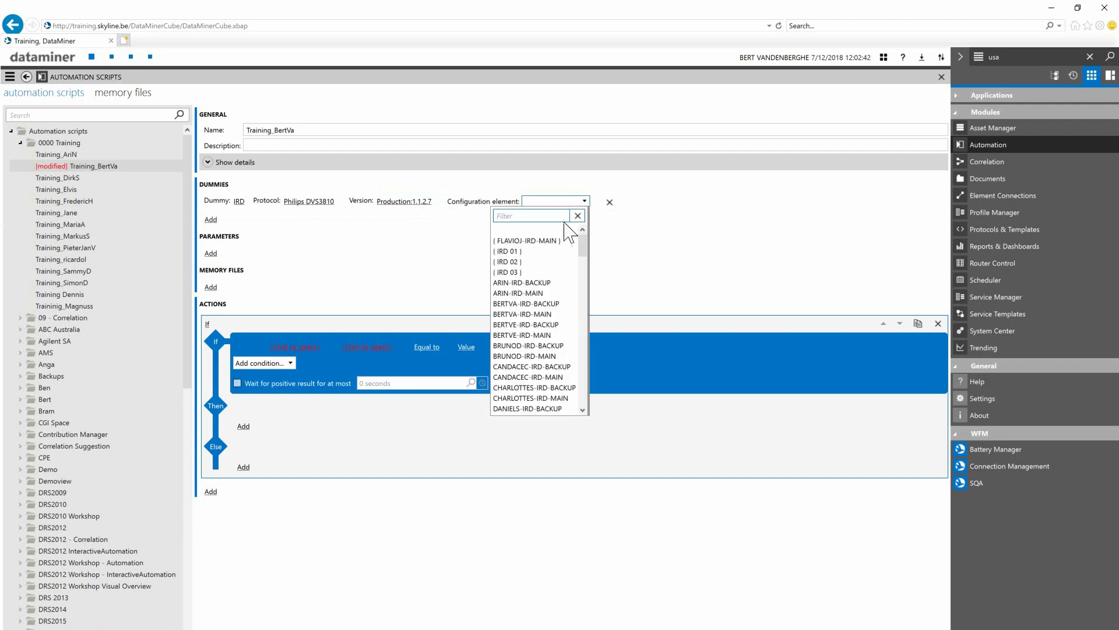
{"action": "left_click", "coordinate": [441, 257]}
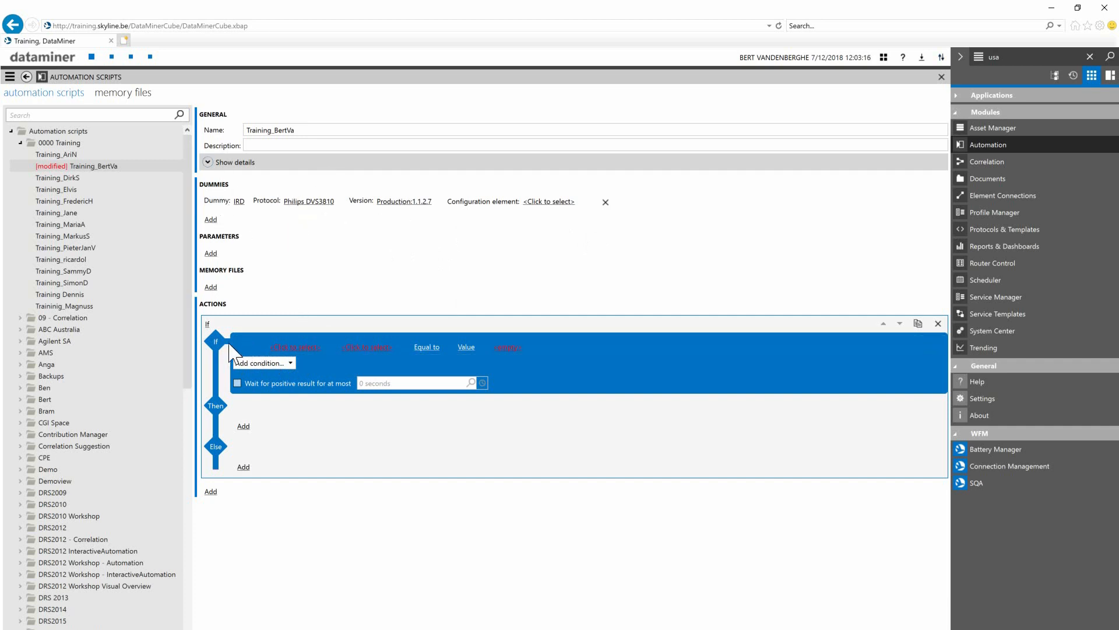
Make the If condition test the LNB1 Supply parameter of the IRD dummy
{"action": "left_click", "coordinate": [290, 347]}
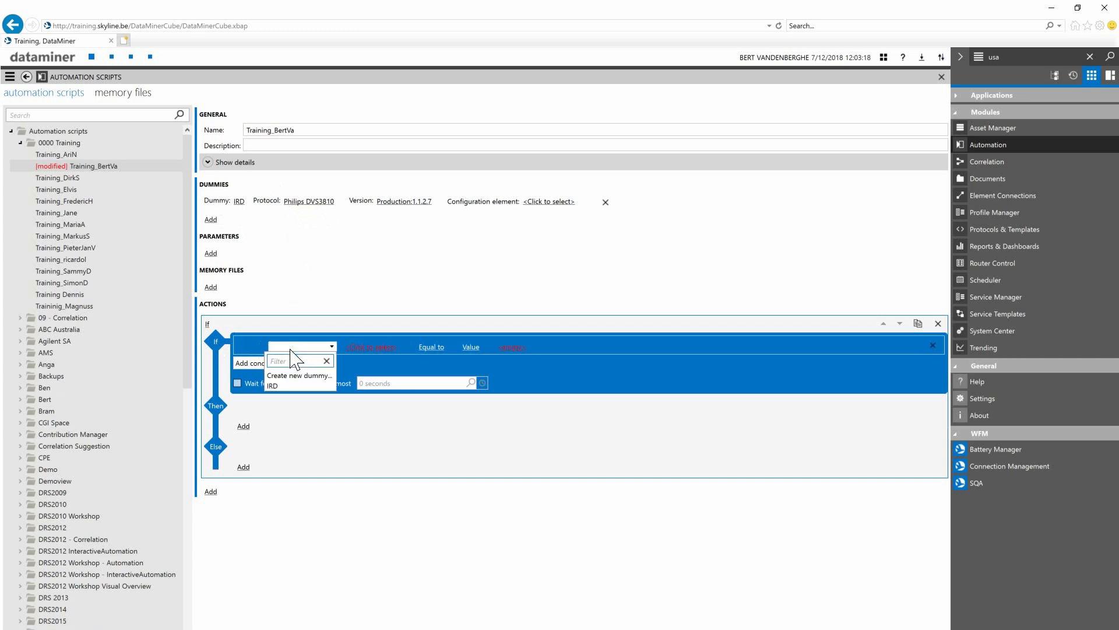
{"action": "left_click", "coordinate": [278, 386]}
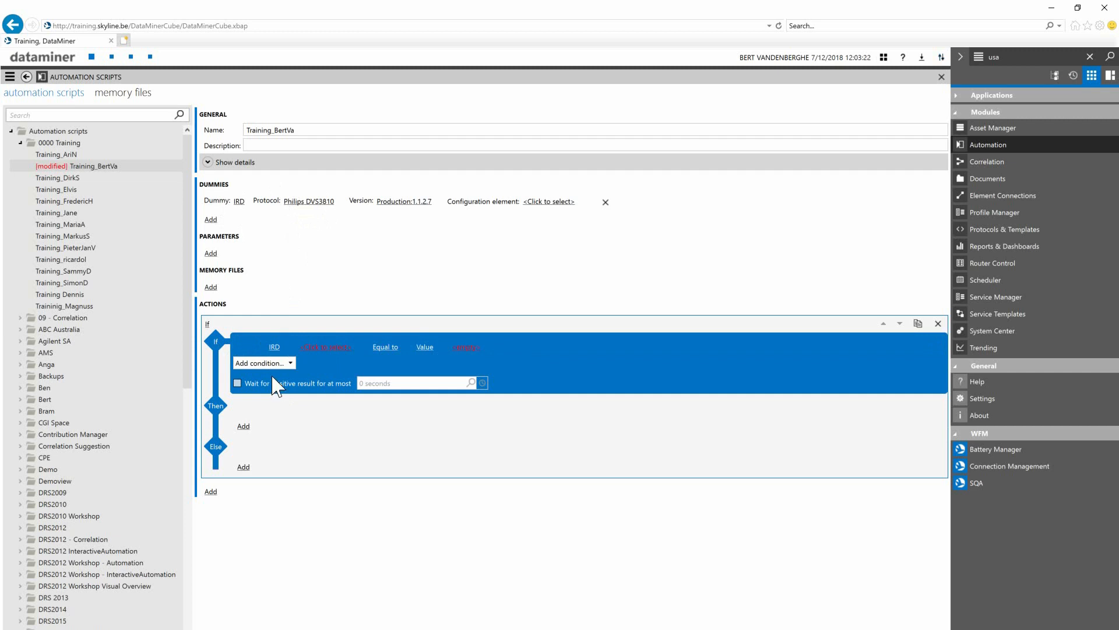
{"action": "left_click", "coordinate": [327, 347]}
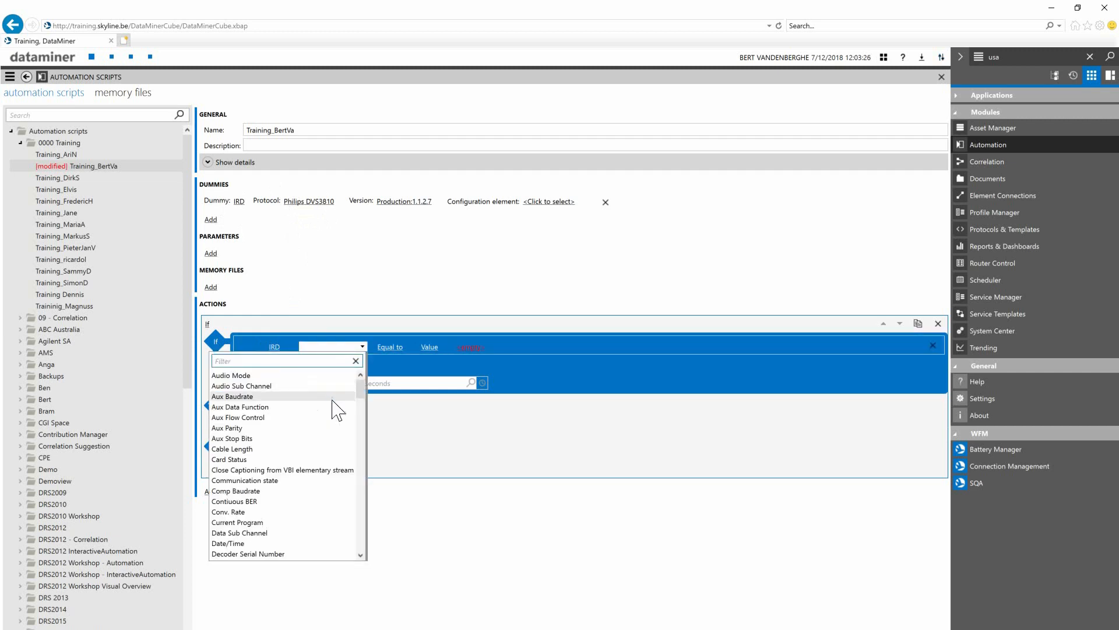
{"action": "left_click_drag", "start_coordinate": [361, 388], "coordinate": [364, 427]}
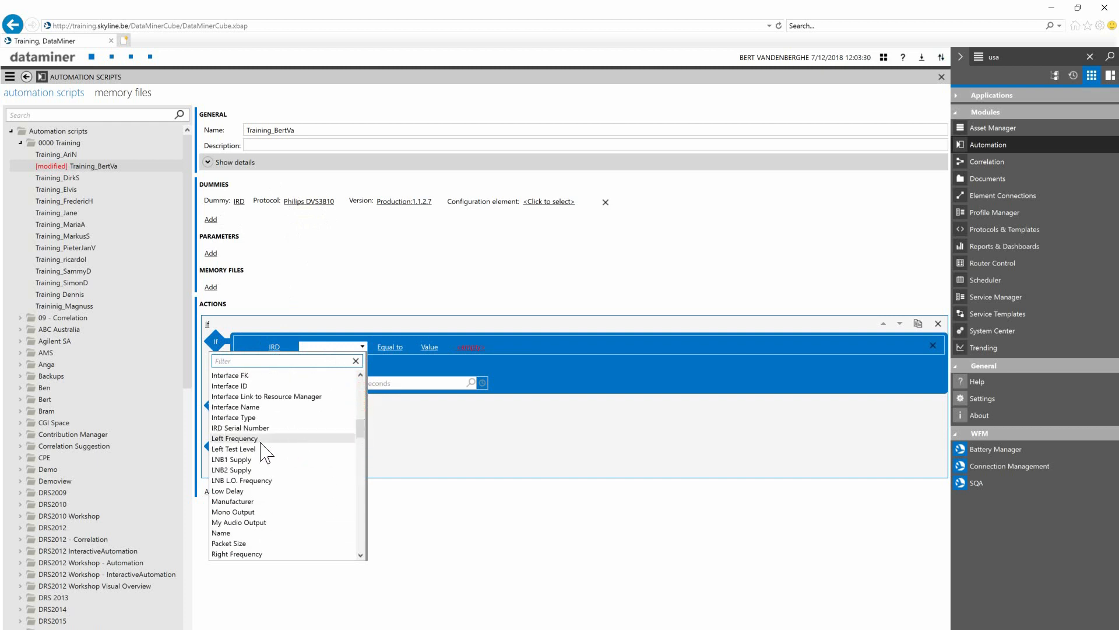
{"action": "left_click", "coordinate": [245, 460]}
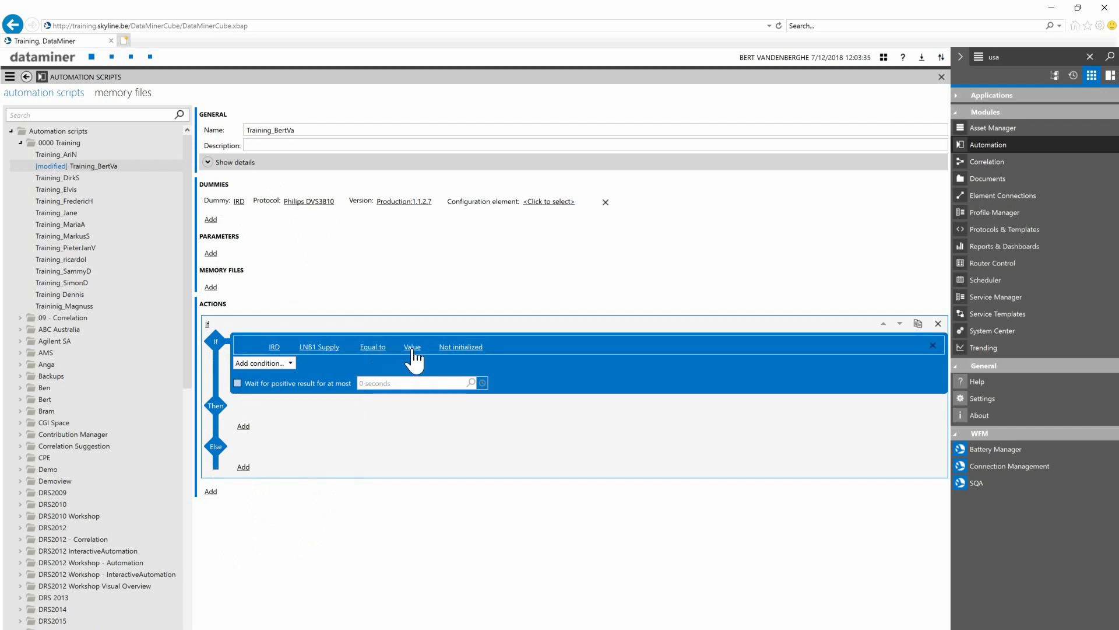
Set the comparison value of the LNB1 Supply condition to On
{"action": "left_click", "coordinate": [456, 347]}
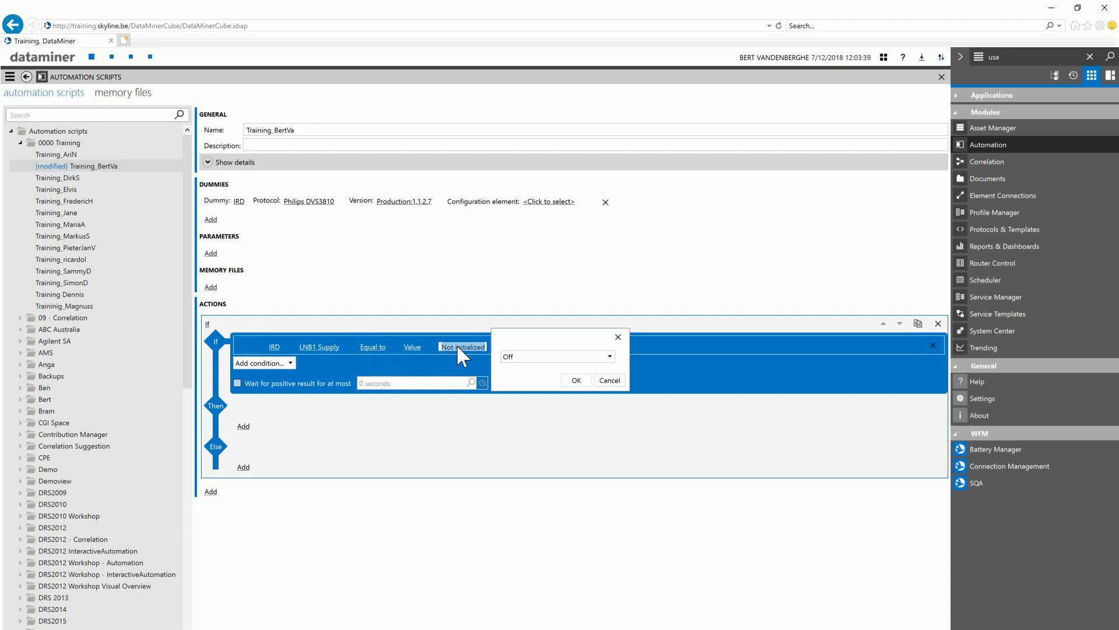
{"action": "left_click", "coordinate": [516, 356]}
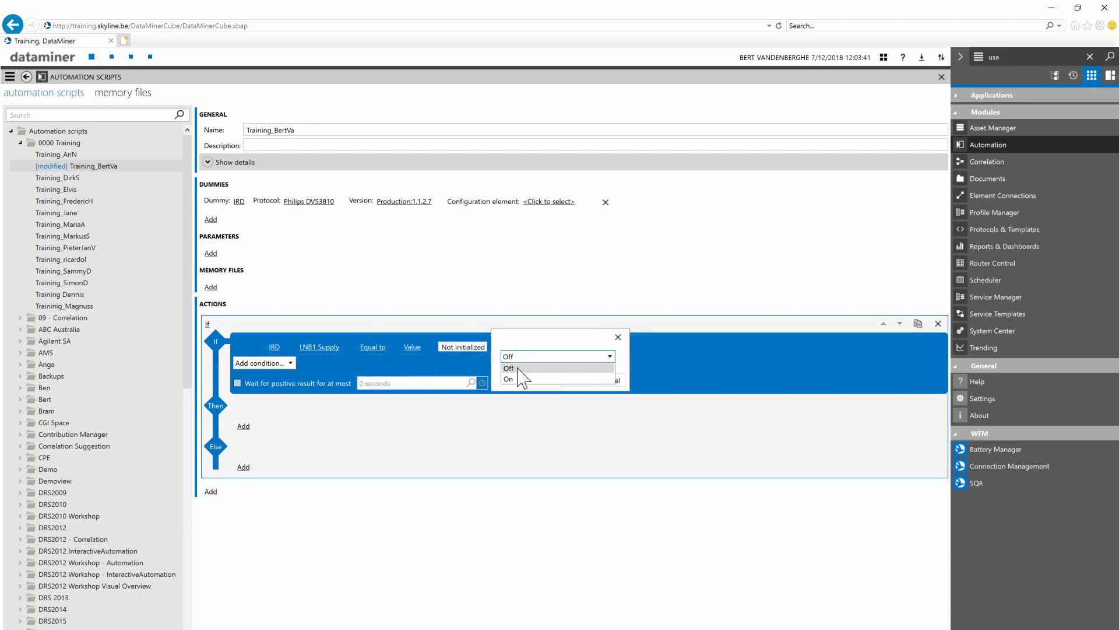
{"action": "left_click", "coordinate": [519, 380]}
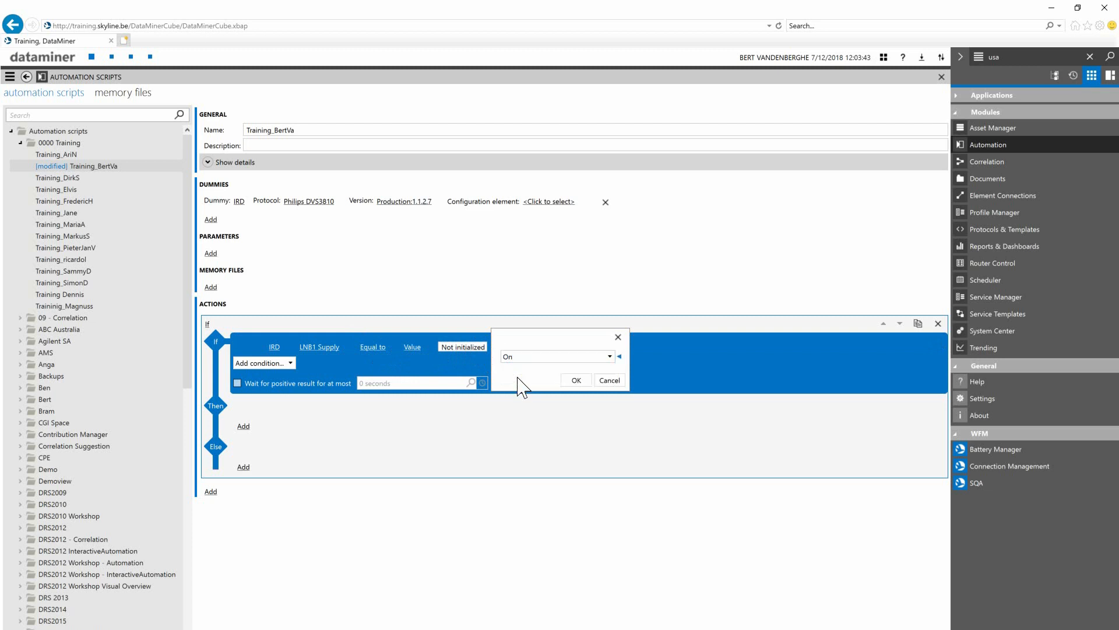
{"action": "left_click", "coordinate": [576, 380]}
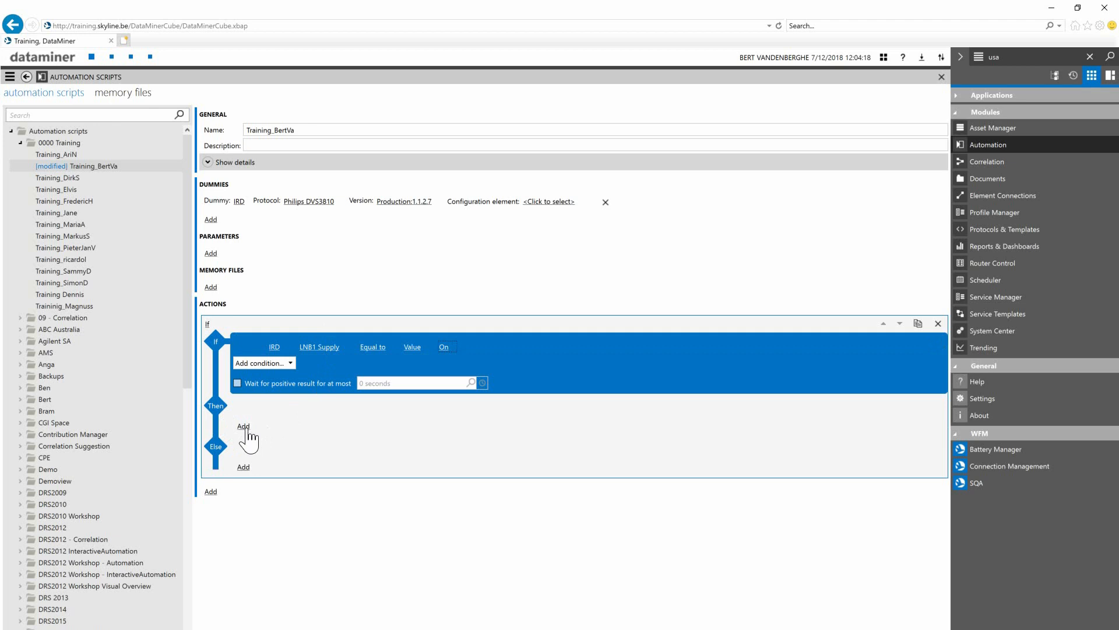
Add a Set action to the Then branch that targets the IRD dummy's LNB1 Supply parameter
{"action": "left_click", "coordinate": [243, 426]}
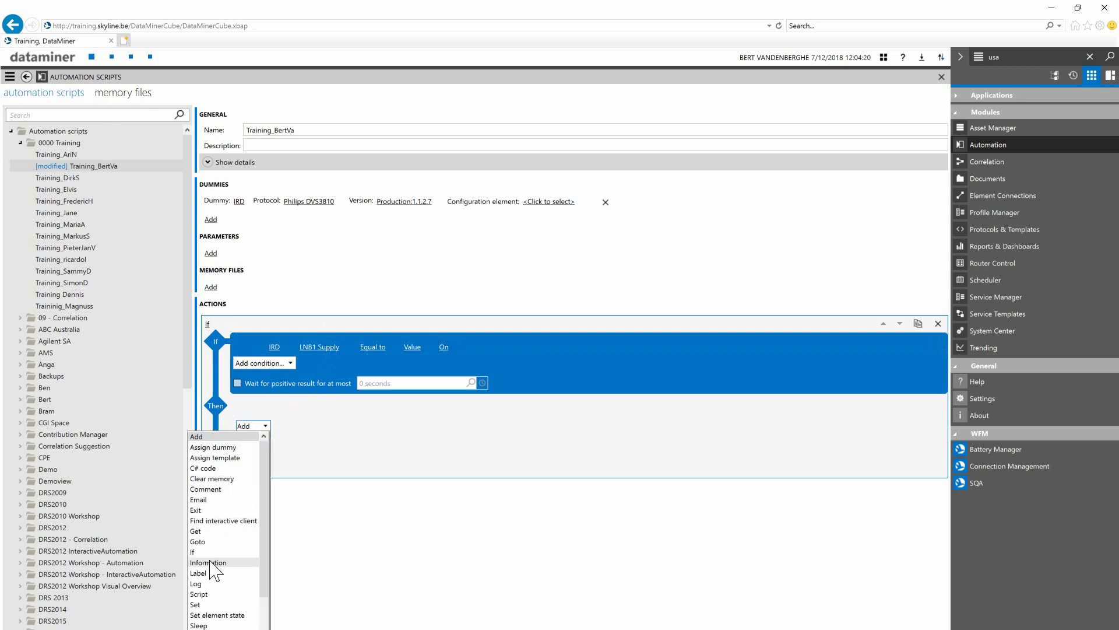
{"action": "left_click", "coordinate": [206, 605]}
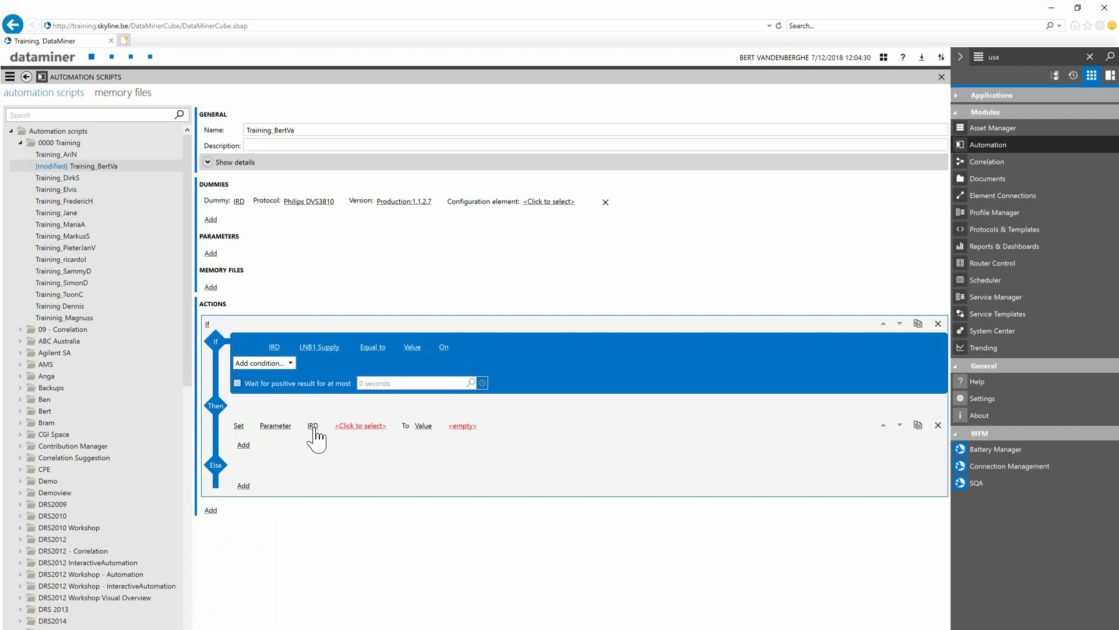
{"action": "left_click", "coordinate": [358, 429]}
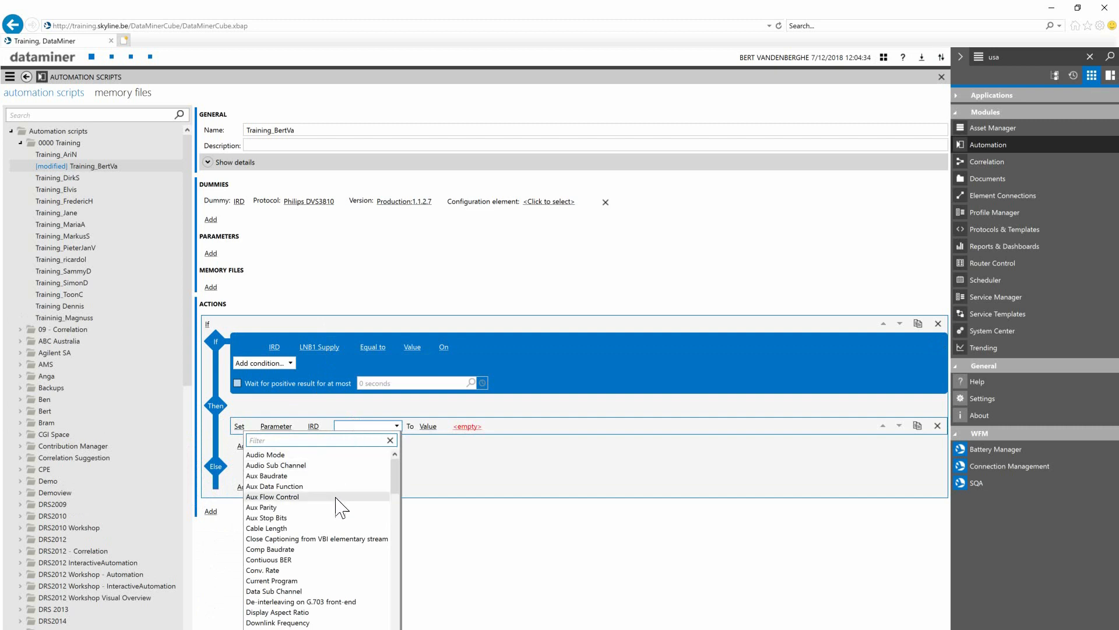
{"action": "left_click_drag", "start_coordinate": [396, 482], "coordinate": [395, 516]}
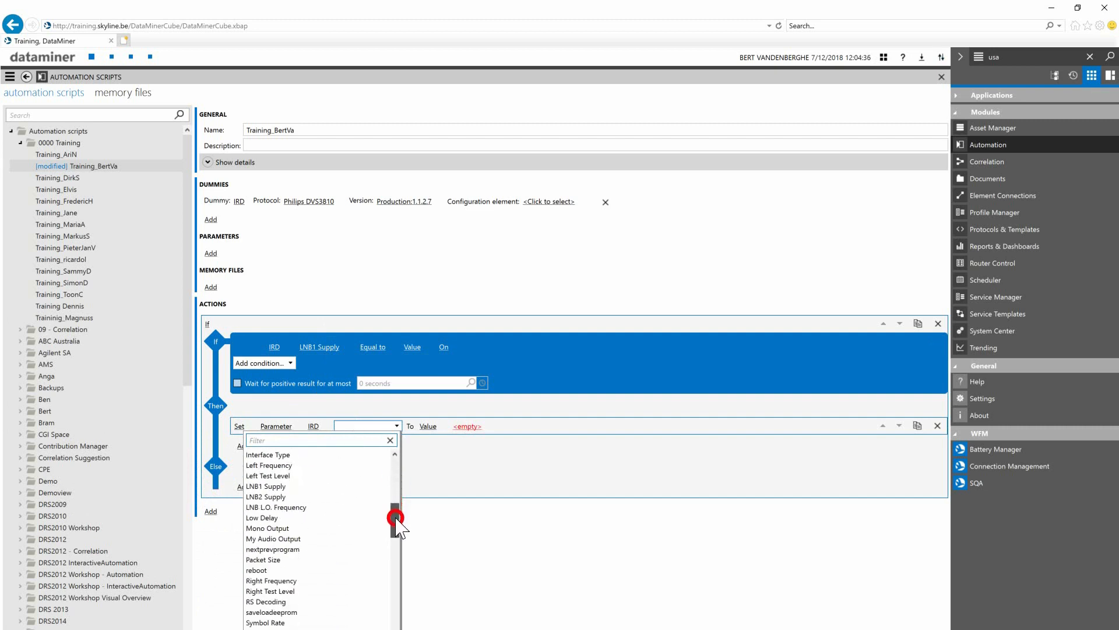
{"action": "left_click", "coordinate": [287, 487]}
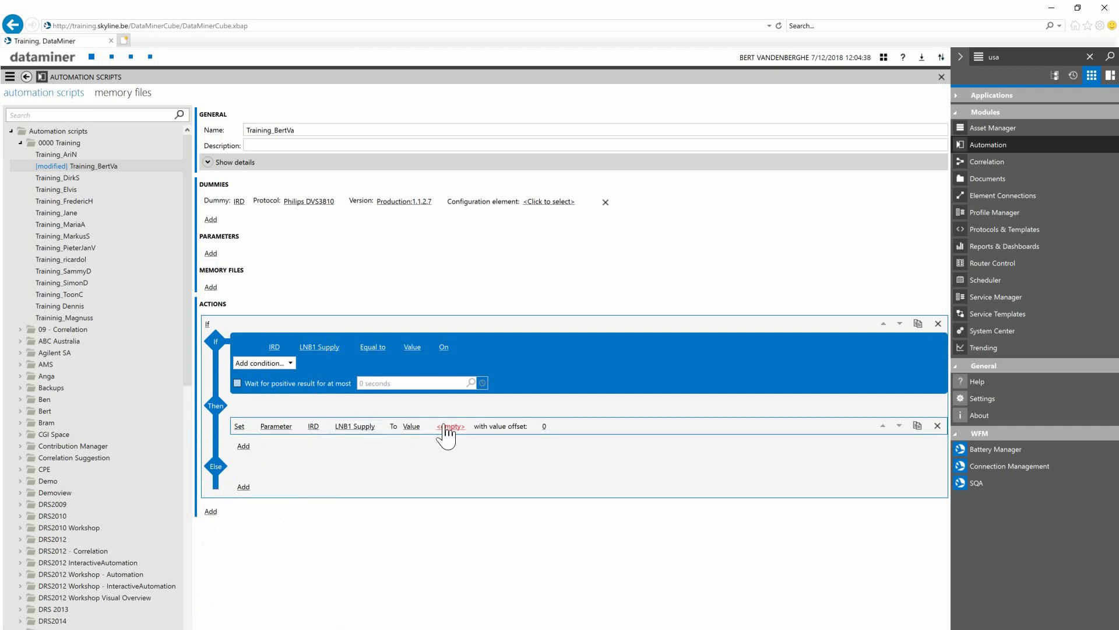
Set the value that the Then branch's Set action writes to LNB1 Supply to Off
{"action": "left_click", "coordinate": [450, 427]}
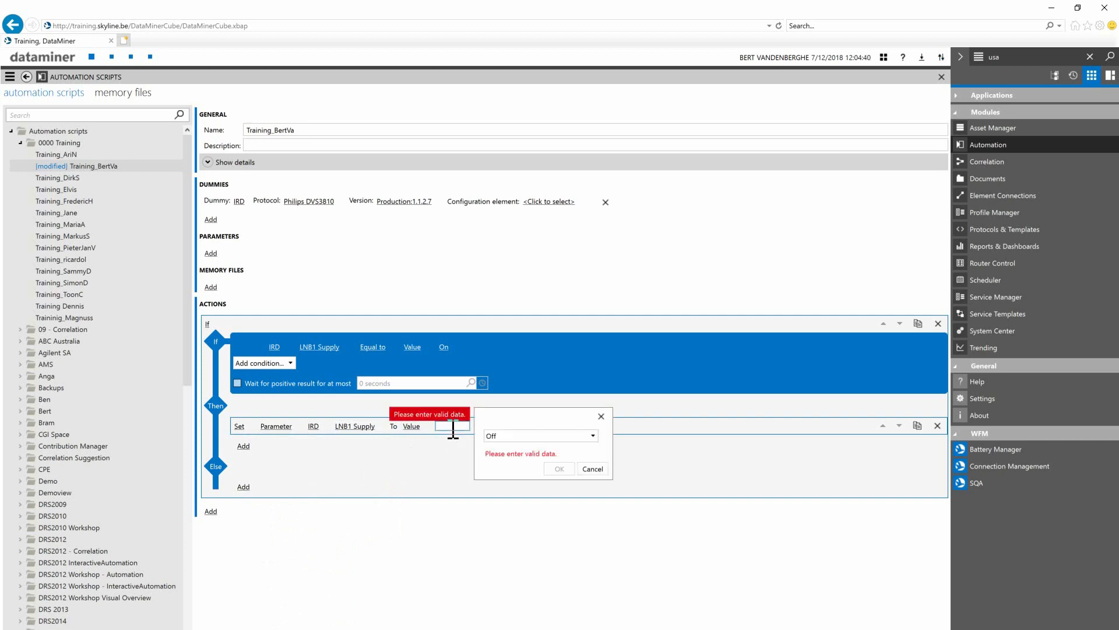
{"action": "left_click", "coordinate": [513, 438]}
{"action": "left_click", "coordinate": [518, 446]}
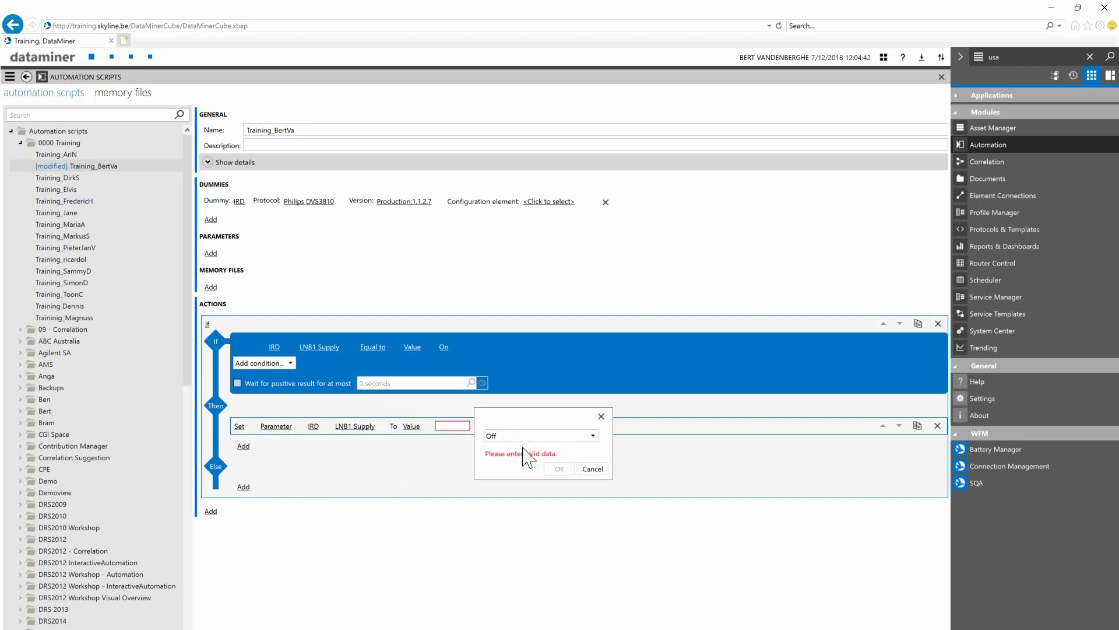
{"action": "left_click", "coordinate": [493, 435]}
{"action": "left_click", "coordinate": [506, 454]}
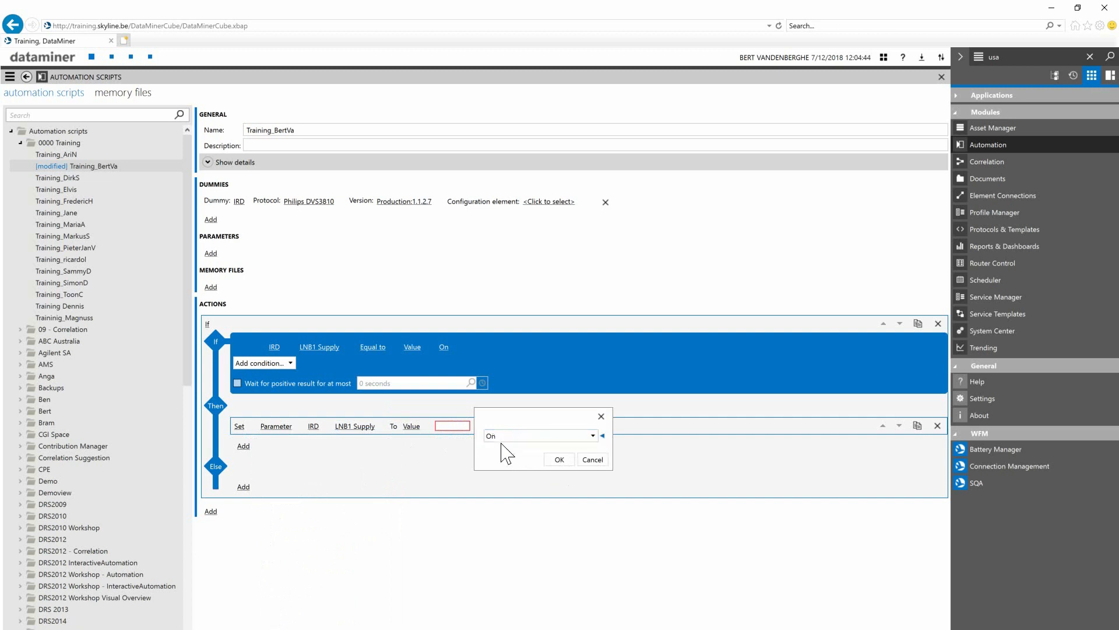
{"action": "left_click", "coordinate": [501, 437]}
{"action": "left_click", "coordinate": [502, 457]}
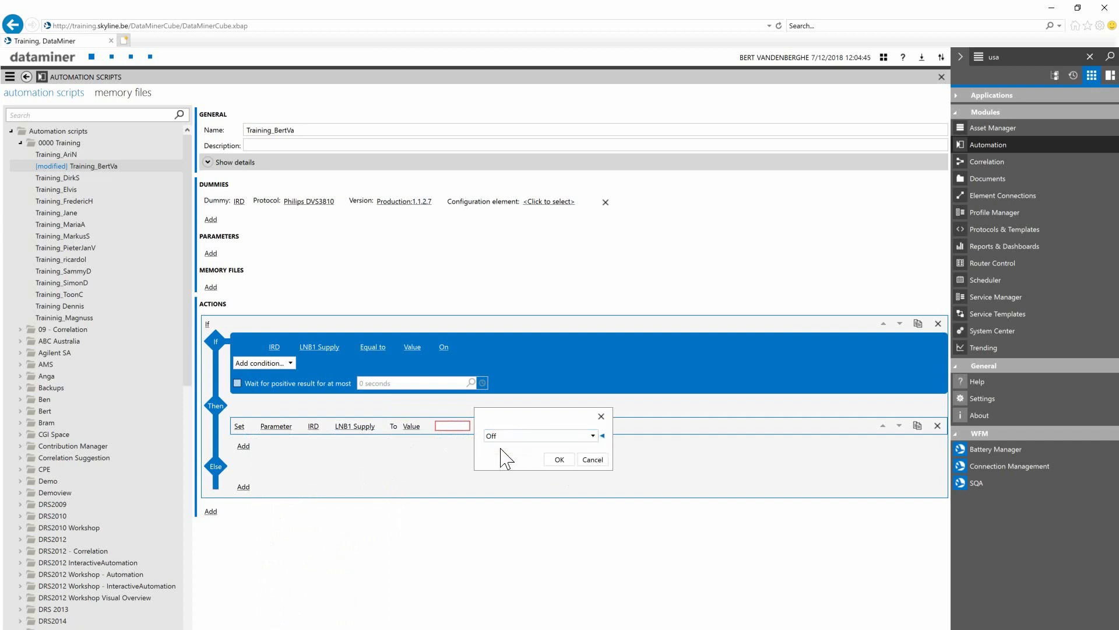
{"action": "left_click", "coordinate": [560, 460]}
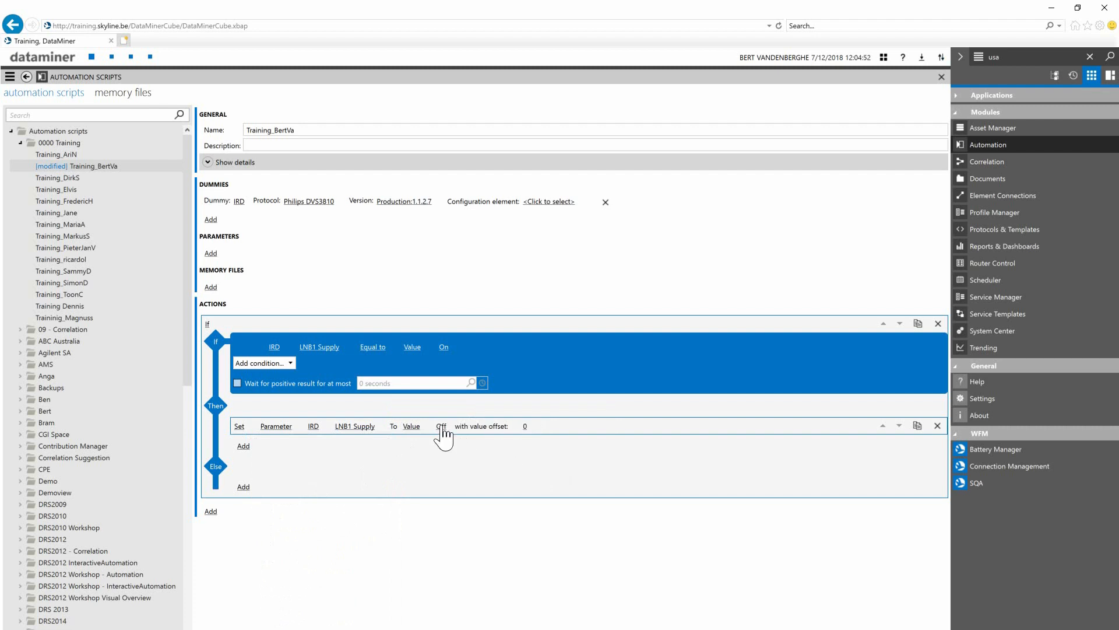
Confirm Off as the value that the Then branch's Set action writes to LNB1 Supply
{"action": "left_click", "coordinate": [442, 426]}
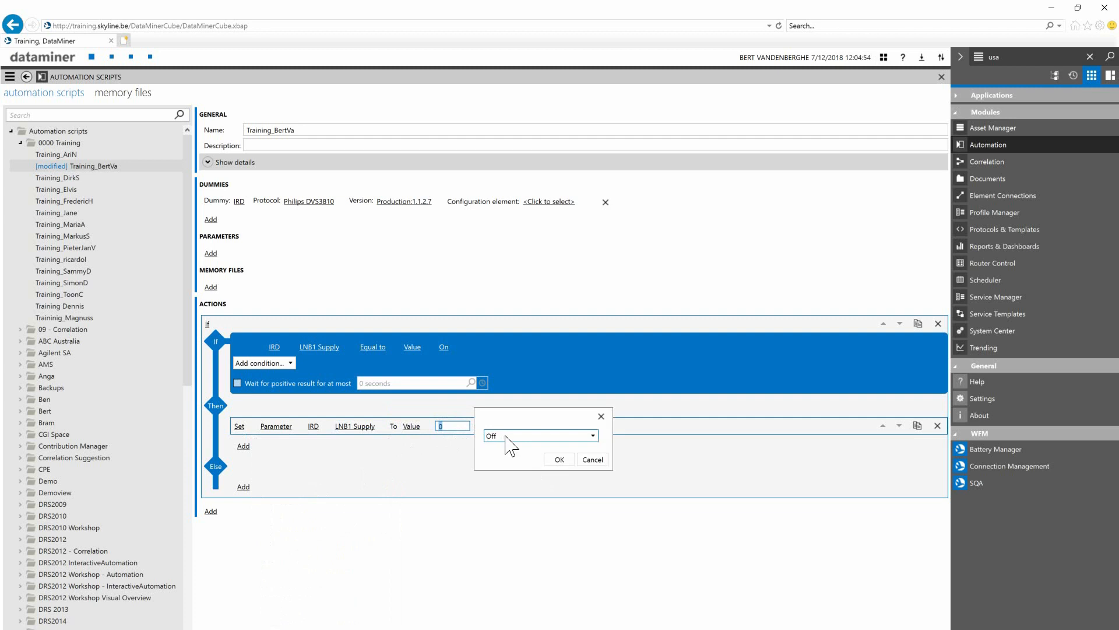
{"action": "left_click", "coordinate": [500, 435]}
{"action": "left_click", "coordinate": [502, 453]}
{"action": "left_click", "coordinate": [501, 438]}
{"action": "left_click", "coordinate": [501, 444]}
{"action": "left_click", "coordinate": [558, 460]}
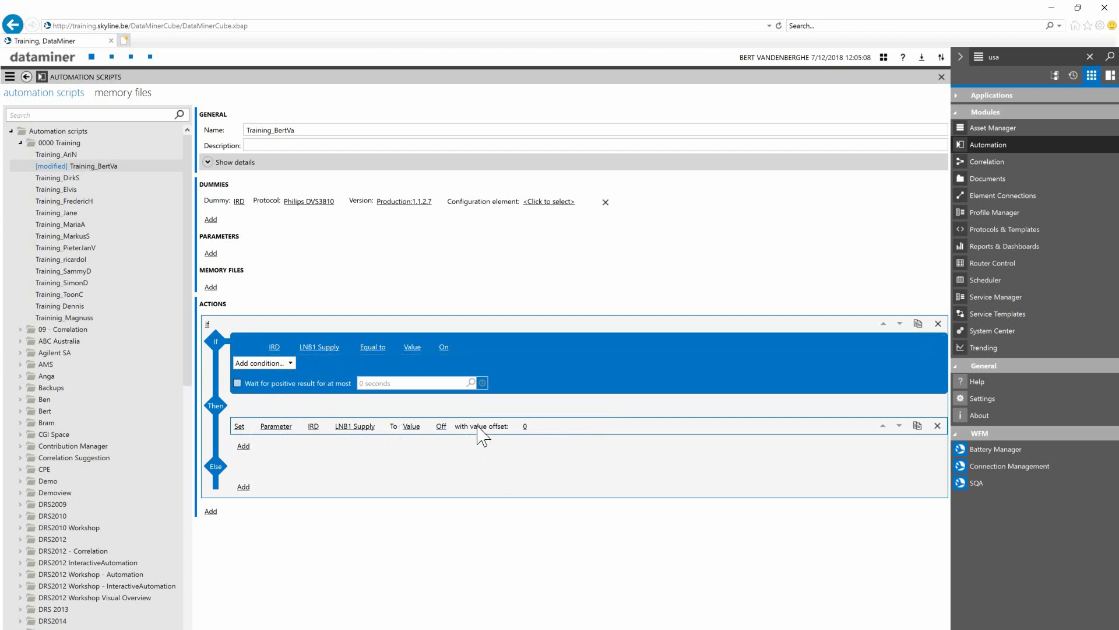
Add a Sleep action of 10000 ms after the Set action in the Then branch
{"action": "left_click", "coordinate": [243, 446]}
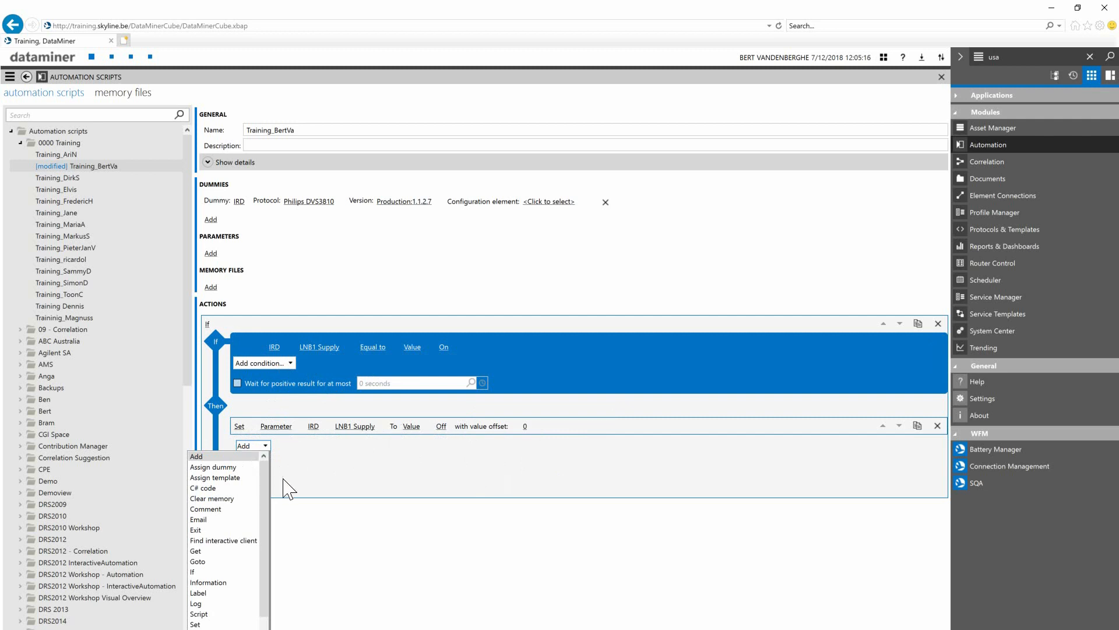
{"action": "left_click_drag", "start_coordinate": [266, 490], "coordinate": [262, 536]}
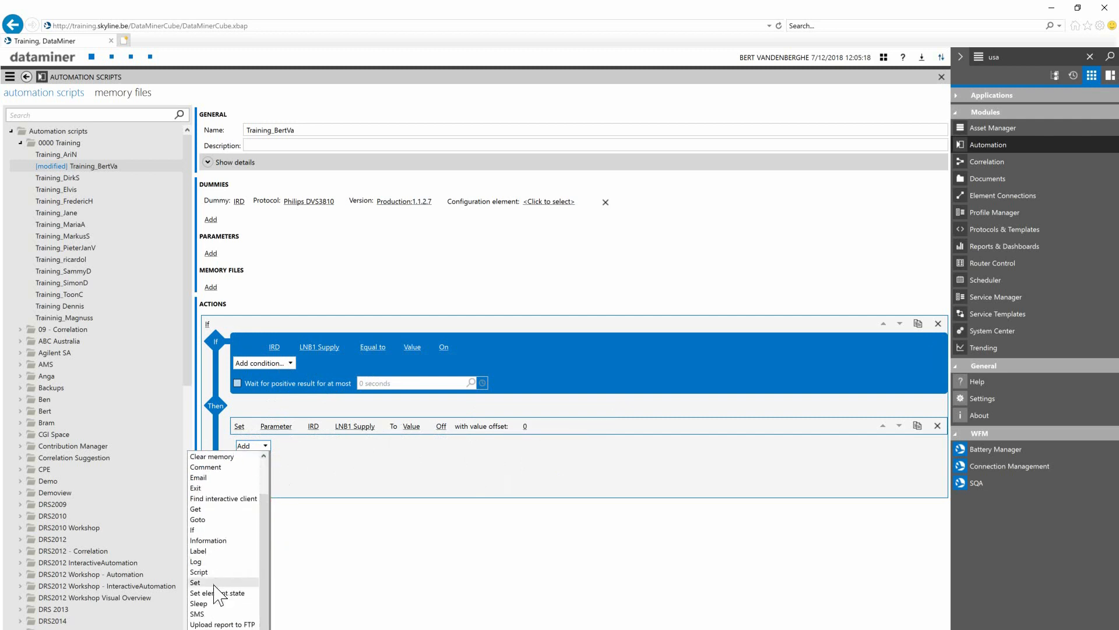
{"action": "left_click", "coordinate": [210, 603]}
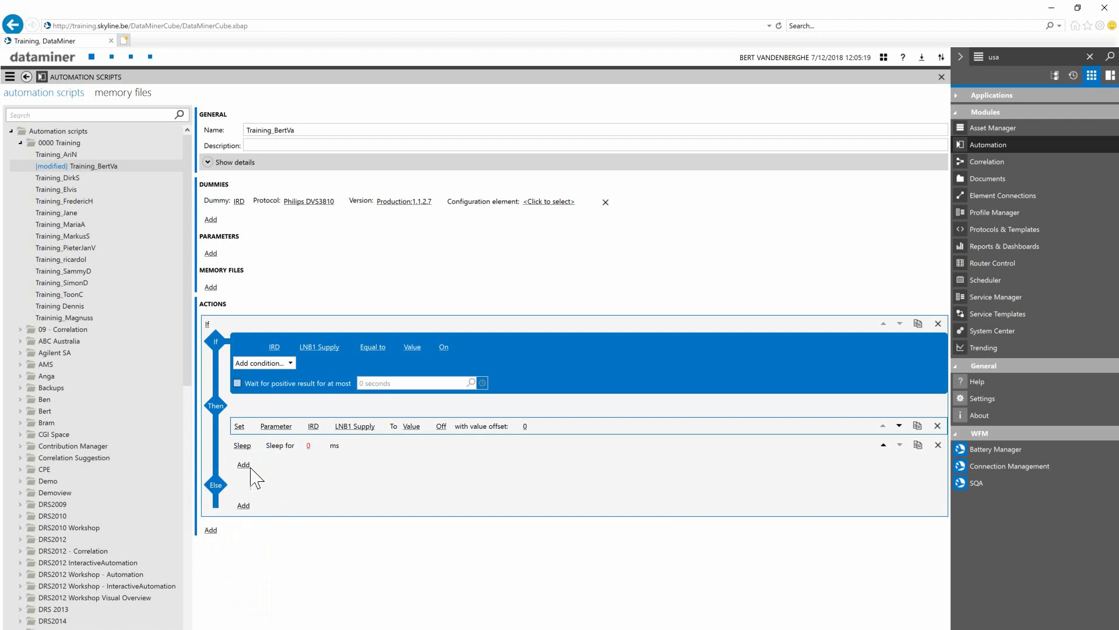
{"action": "left_click", "coordinate": [309, 446]}
{"action": "type", "text": "1"}
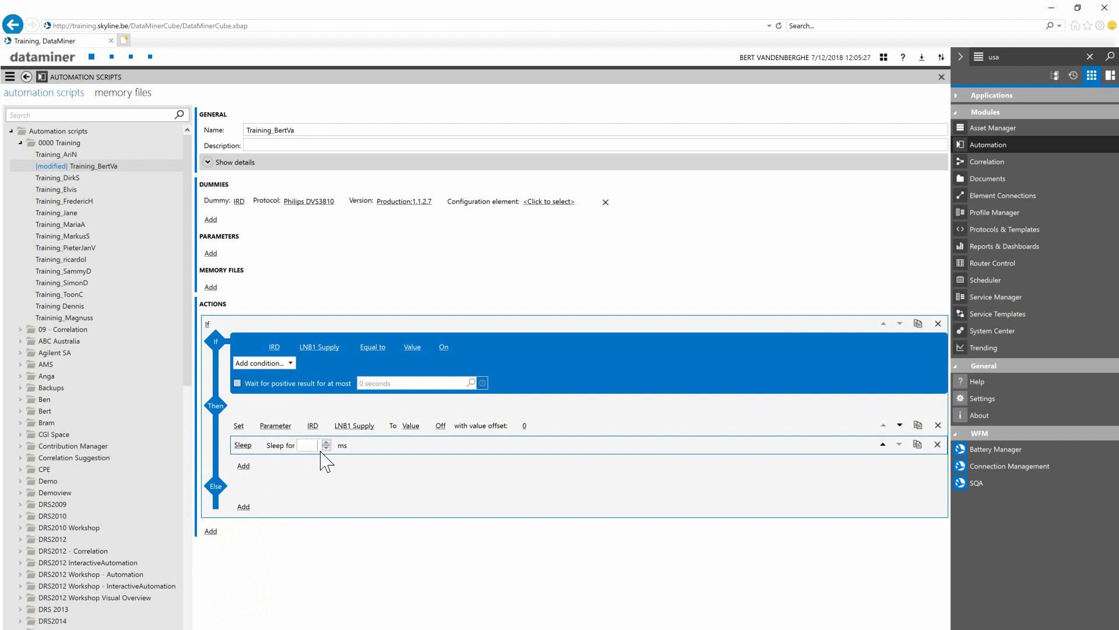
{"action": "type", "text": "0000"}
{"action": "left_click", "coordinate": [316, 446]}
{"action": "left_click_drag", "start_coordinate": [318, 447], "coordinate": [320, 449]}
{"action": "left_click", "coordinate": [337, 484]}
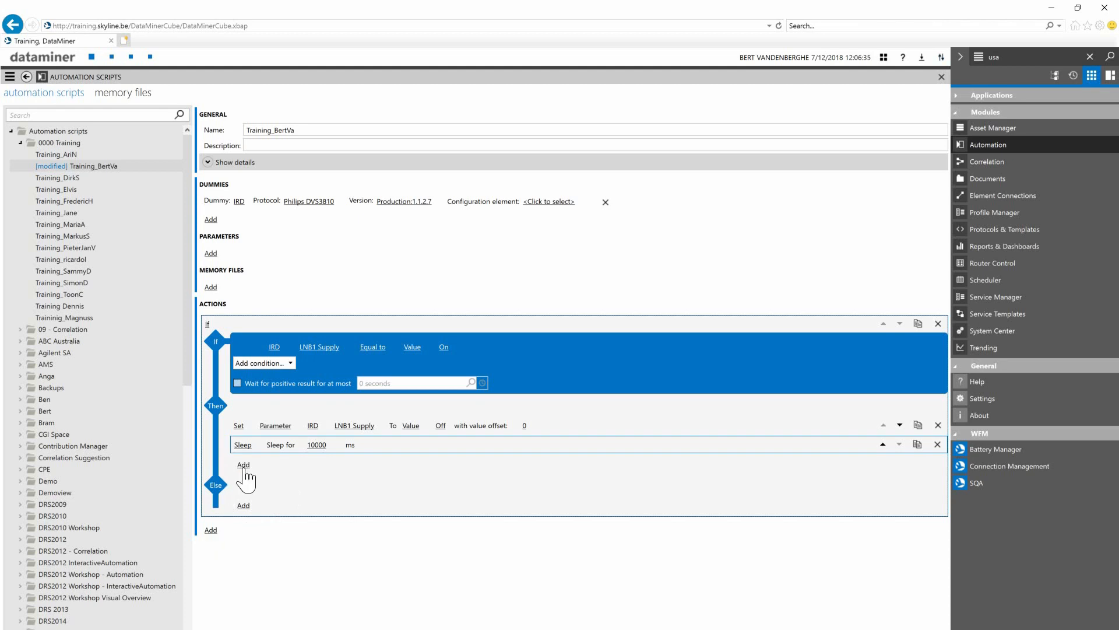
Add a Set action after the If block that targets the IRD dummy's My Audio Output parameter
{"action": "left_click", "coordinate": [210, 530]}
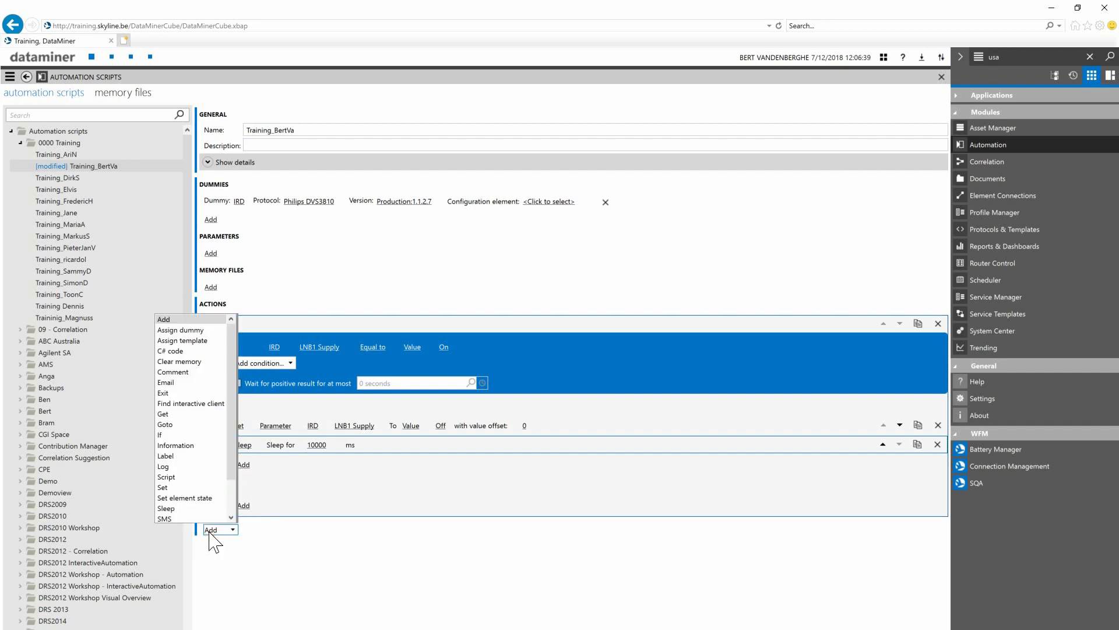
{"action": "scroll", "coordinate": [196, 502], "scroll_direction": "down", "scroll_amount": 1}
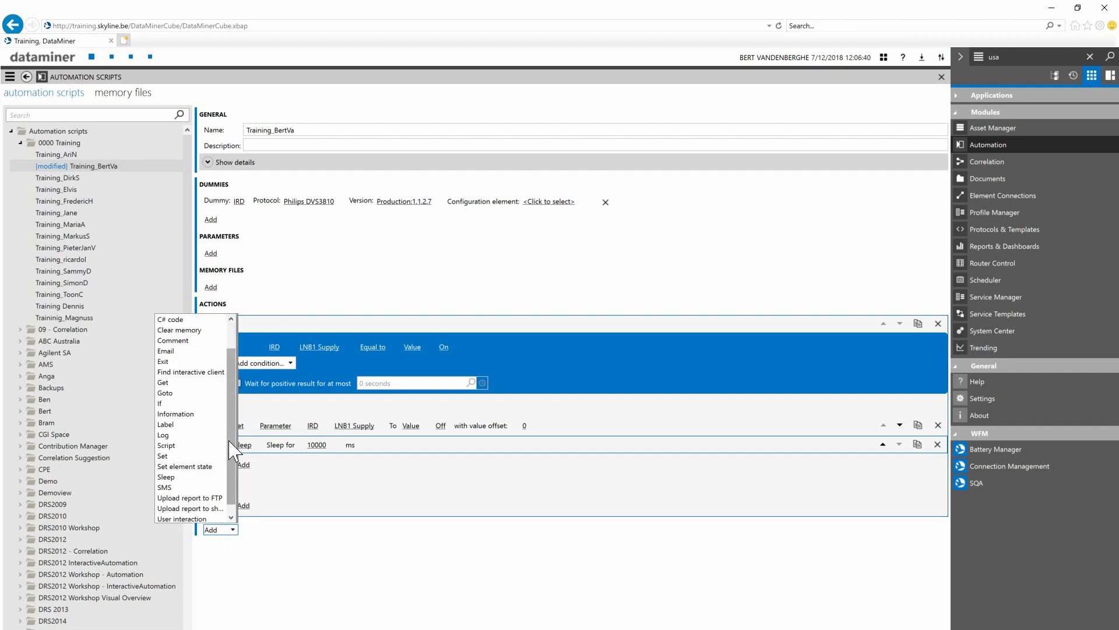
{"action": "left_click", "coordinate": [186, 457]}
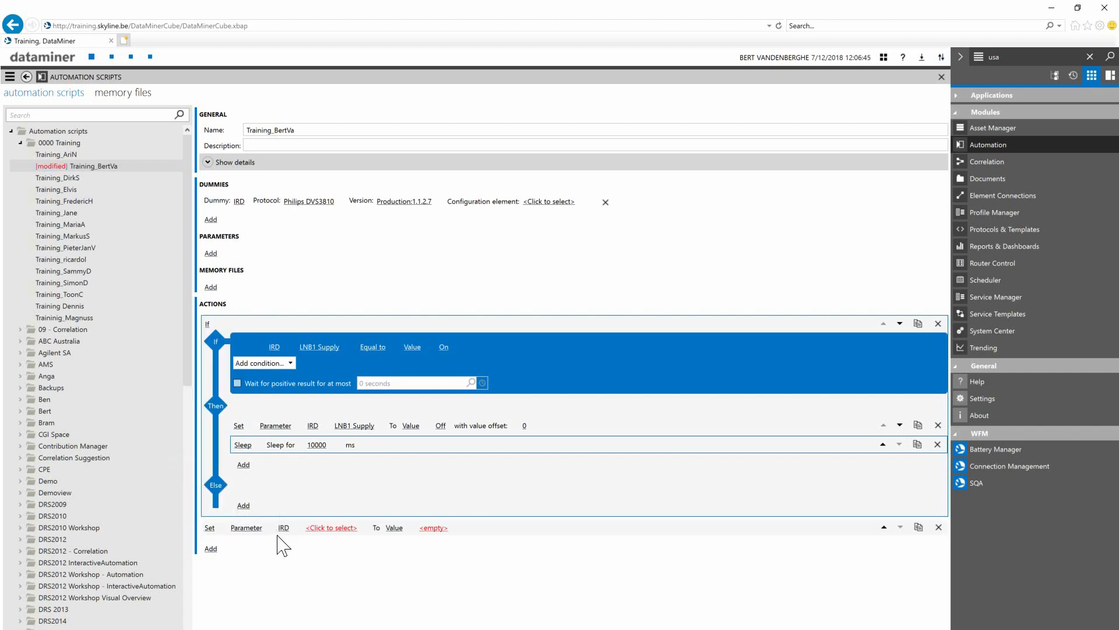
{"action": "left_click", "coordinate": [326, 528]}
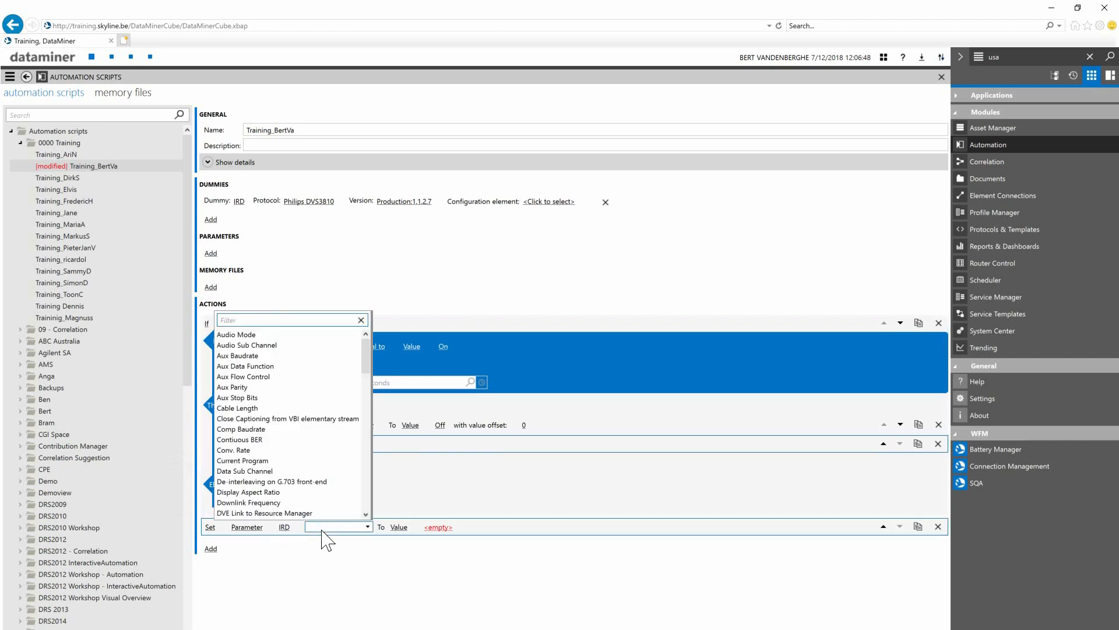
{"action": "scroll", "coordinate": [324, 434], "scroll_direction": "down", "scroll_amount": 1}
{"action": "scroll", "coordinate": [291, 446], "scroll_direction": "down", "scroll_amount": 8}
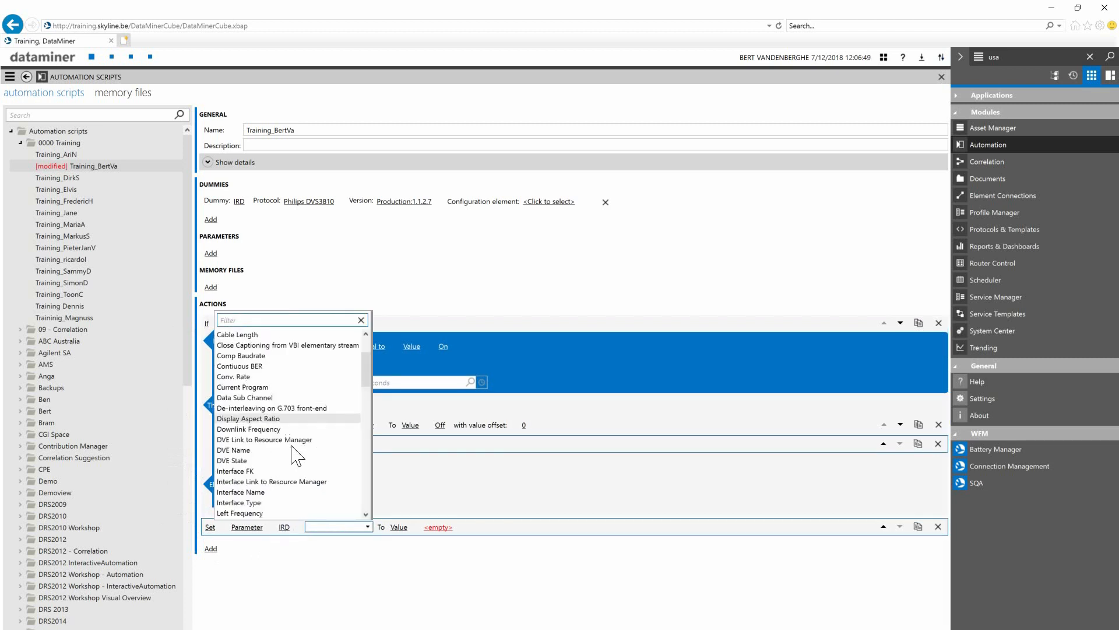
{"action": "scroll", "coordinate": [290, 447], "scroll_direction": "up", "scroll_amount": 7}
{"action": "left_click_drag", "start_coordinate": [365, 360], "coordinate": [367, 395]}
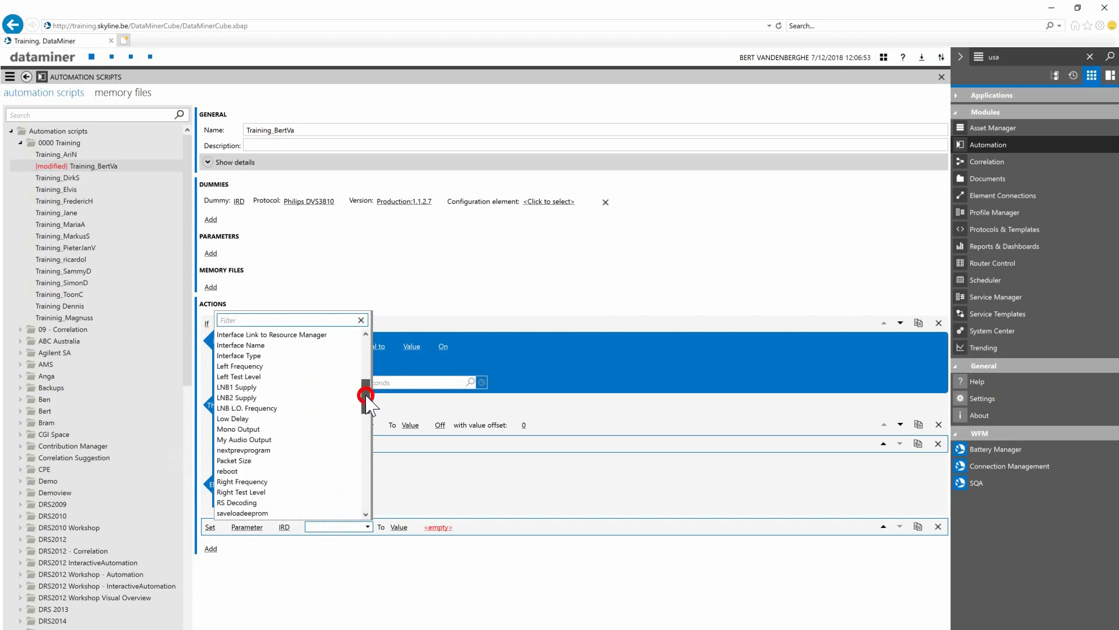
{"action": "left_click", "coordinate": [231, 441]}
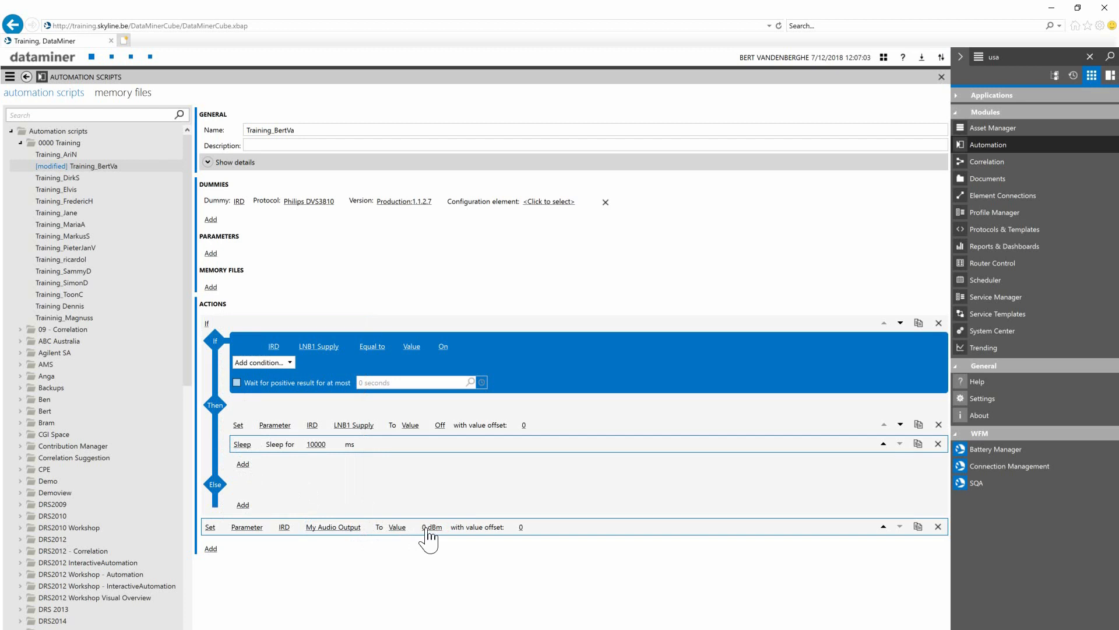
Make the My Audio Output Set action take its value from a variable, creating a new script input for it
{"action": "left_click", "coordinate": [397, 528]}
{"action": "left_click", "coordinate": [399, 528]}
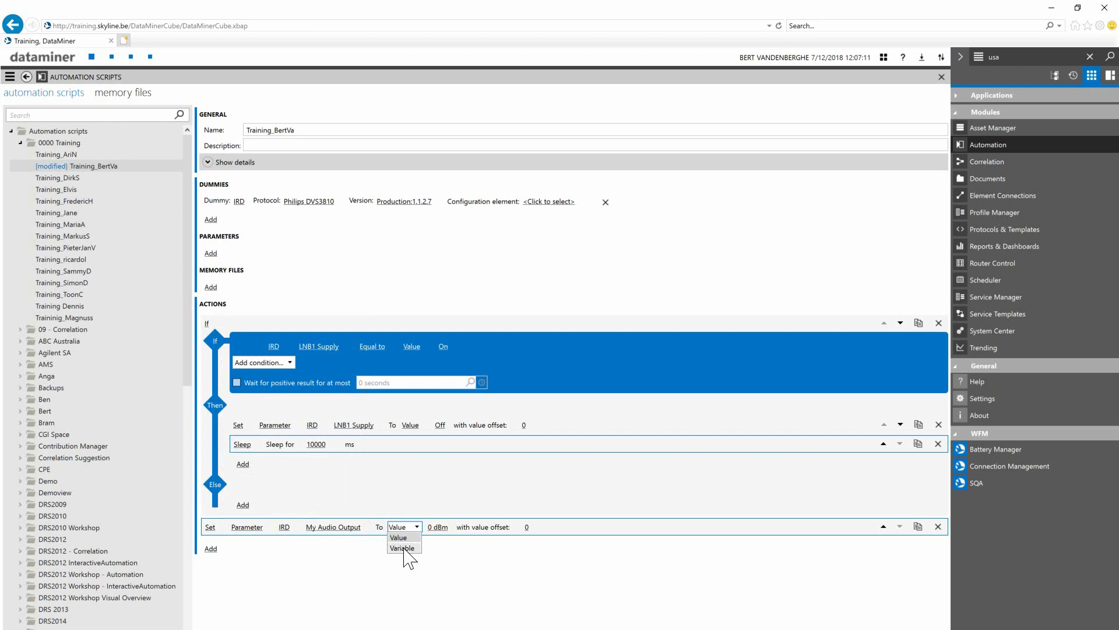
{"action": "left_click", "coordinate": [403, 548]}
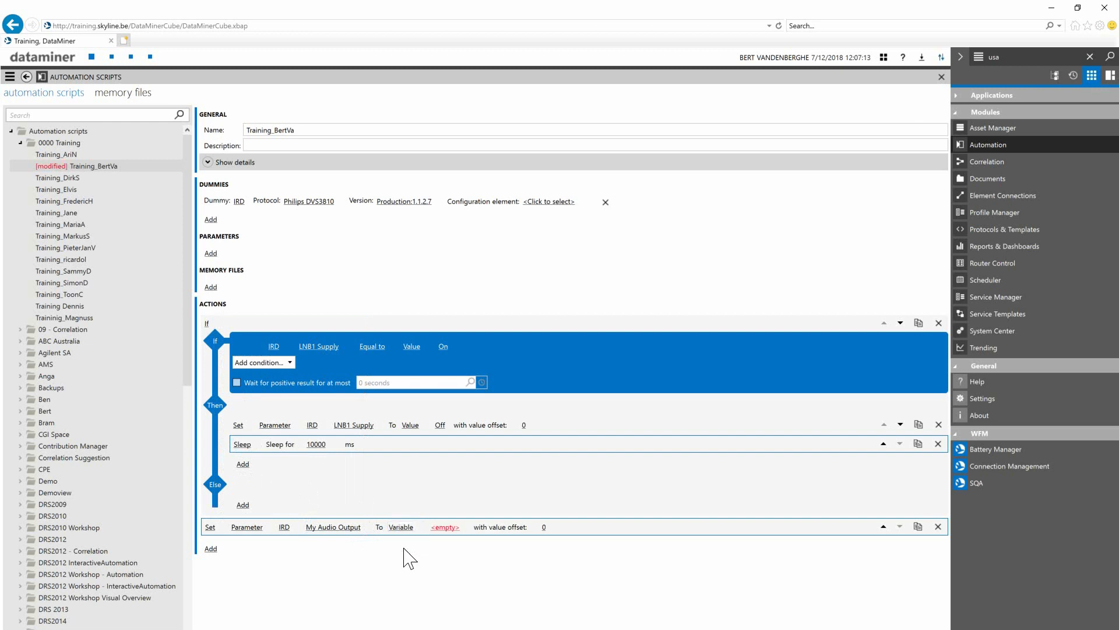
{"action": "left_click", "coordinate": [446, 528]}
{"action": "left_click", "coordinate": [468, 527]}
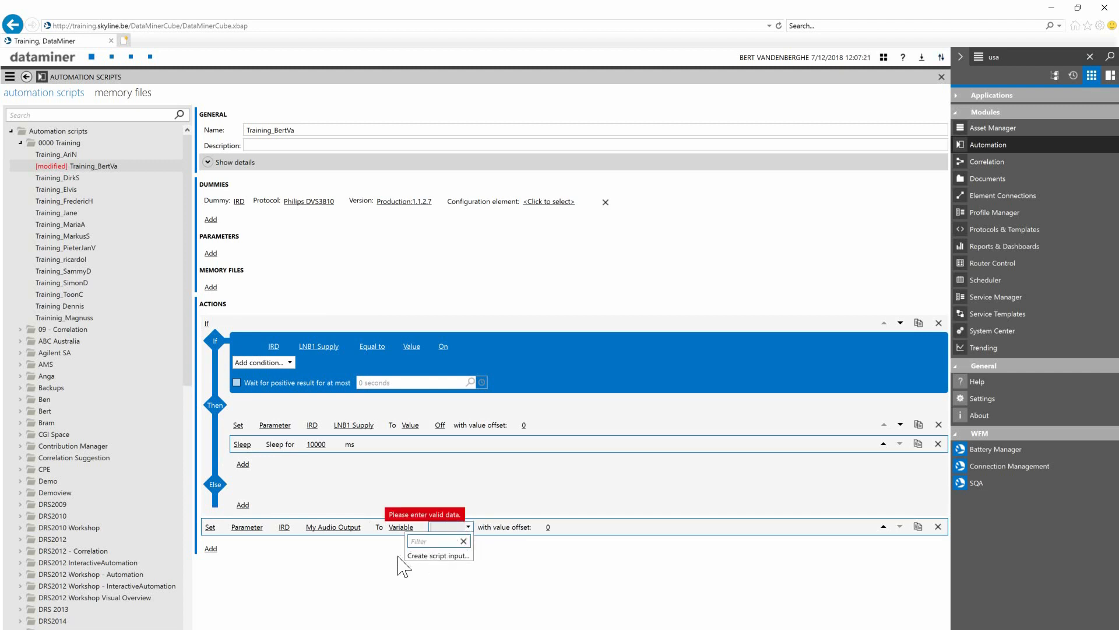
{"action": "left_click", "coordinate": [432, 557]}
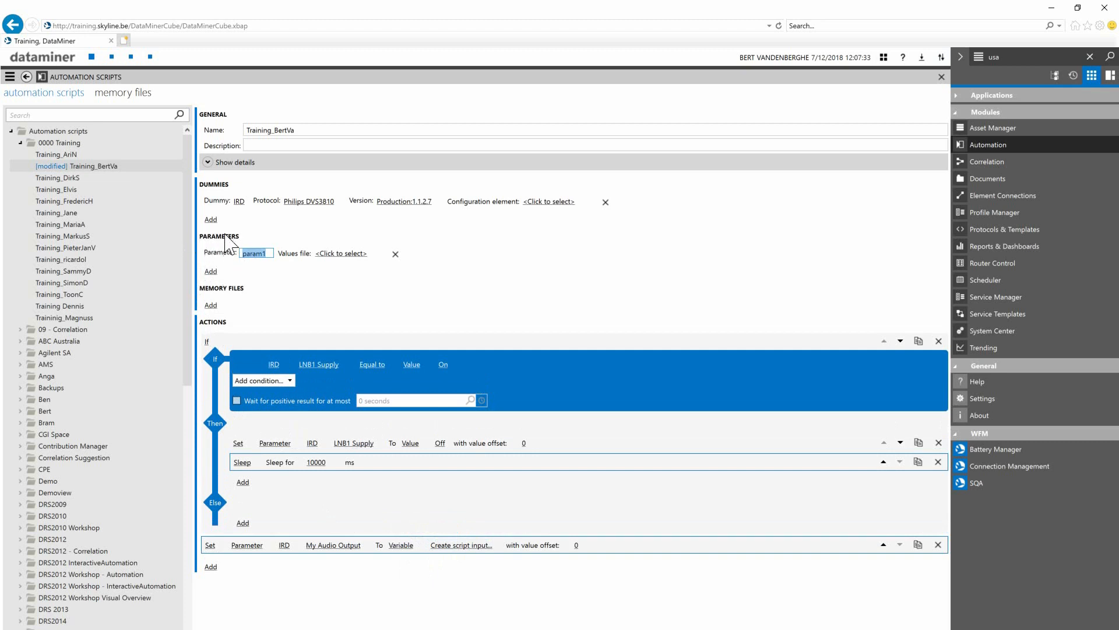
Name the new script input parameter "New Audio Output Level"
{"action": "double_click", "coordinate": [254, 255]}
{"action": "type", "text": "New Audio"}
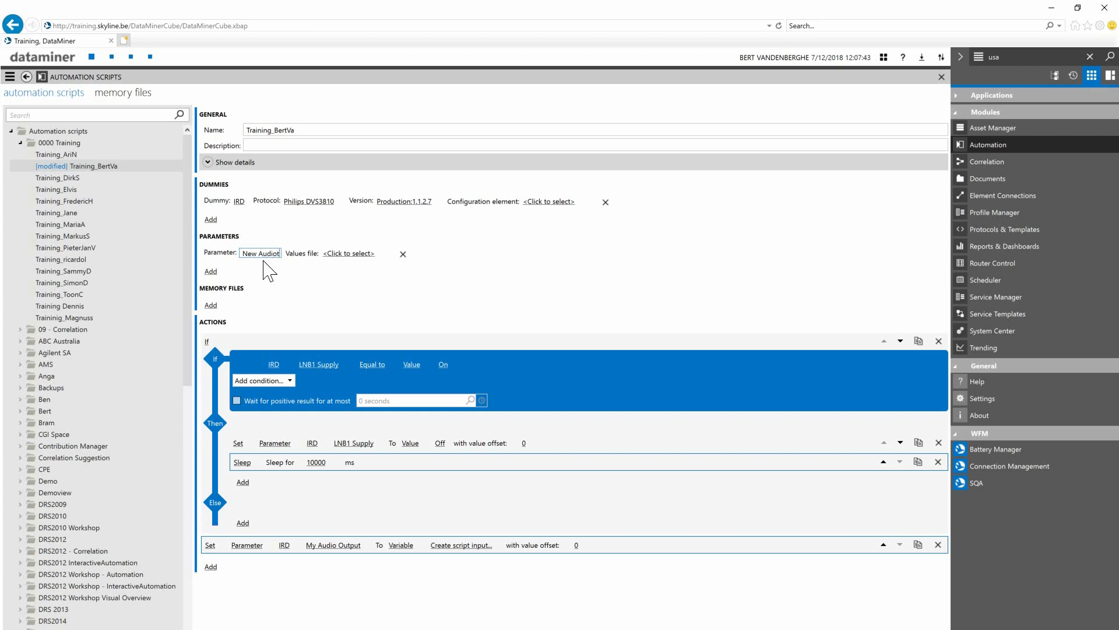
{"action": "type", "text": " Out"}
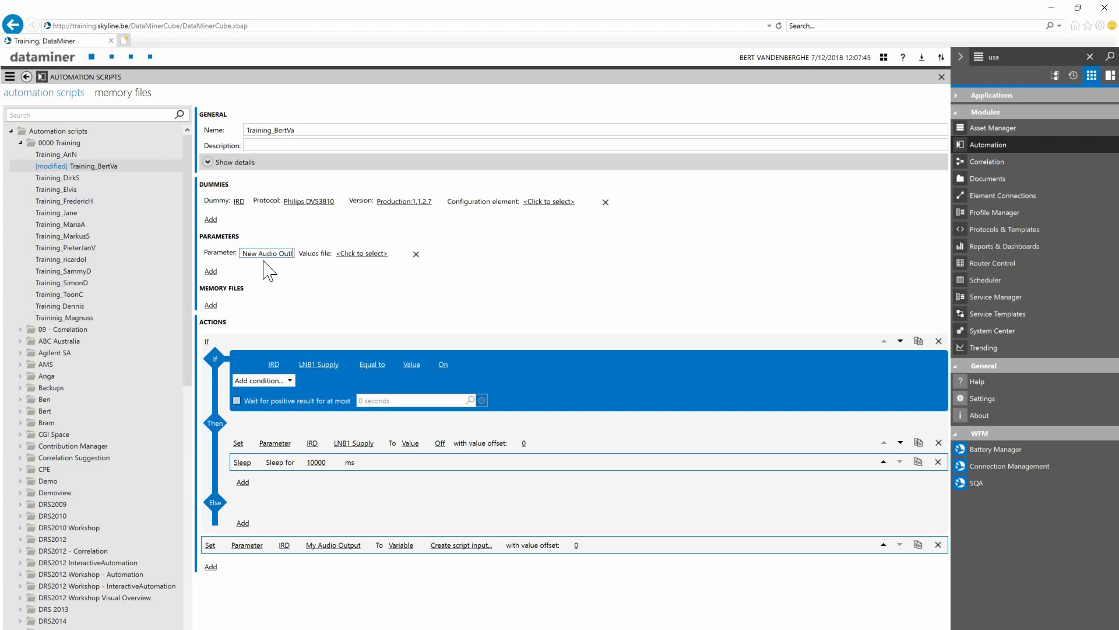
{"action": "type", "text": "put Level"}
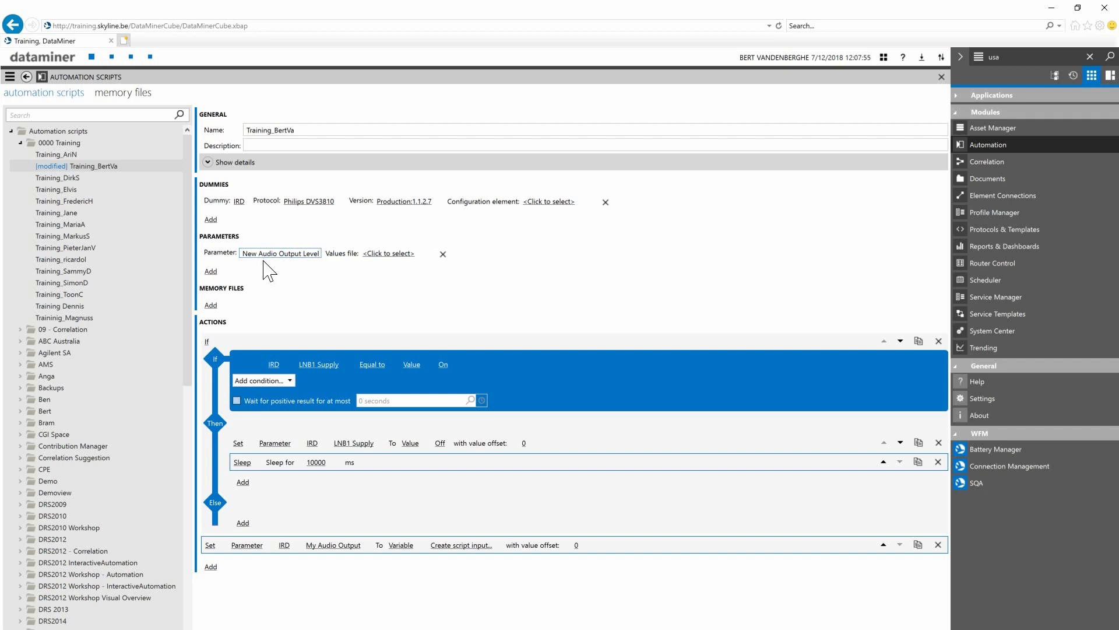
{"action": "left_click", "coordinate": [412, 302]}
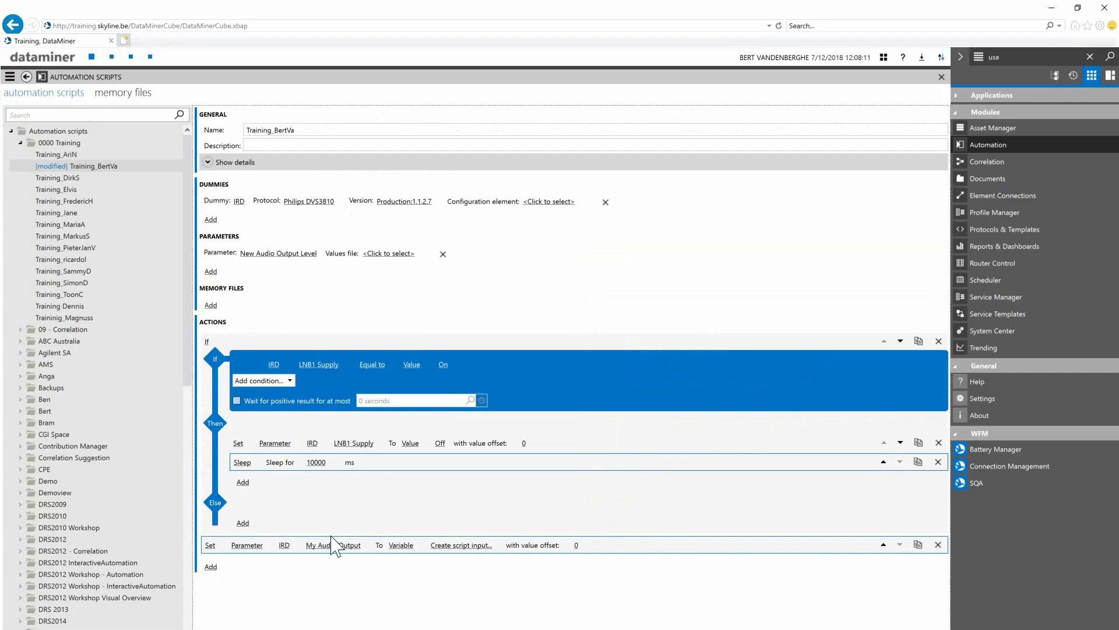
Add another Set action at the end of the script that targets the IRD dummy's LNB1 Supply parameter
{"action": "left_click", "coordinate": [212, 567]}
{"action": "scroll", "coordinate": [193, 524], "scroll_direction": "down", "scroll_amount": 1}
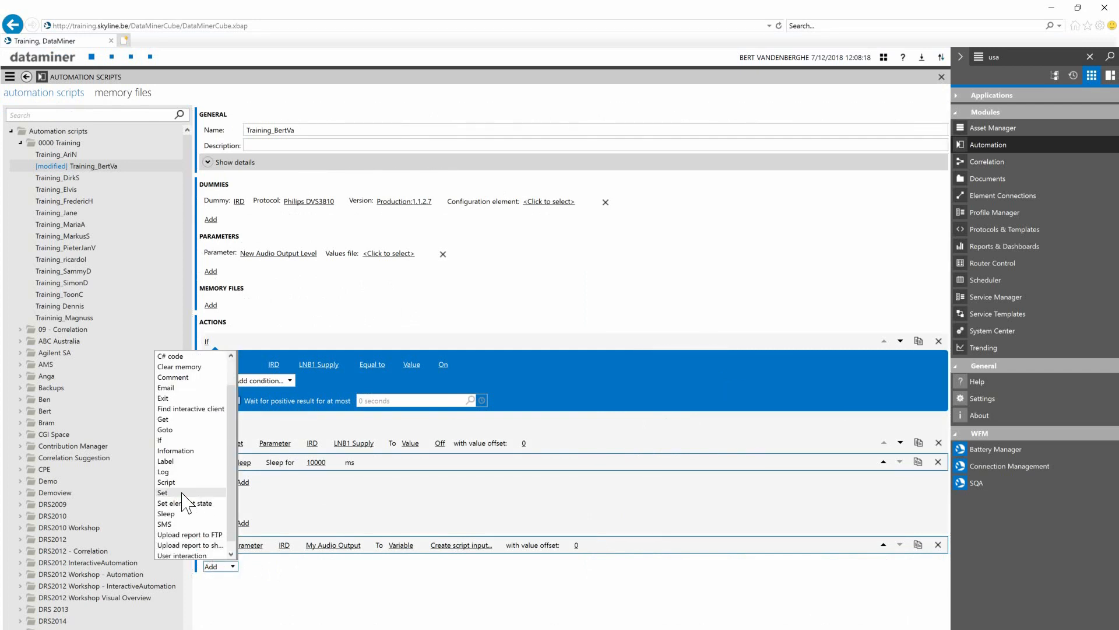
{"action": "left_click", "coordinate": [163, 493]}
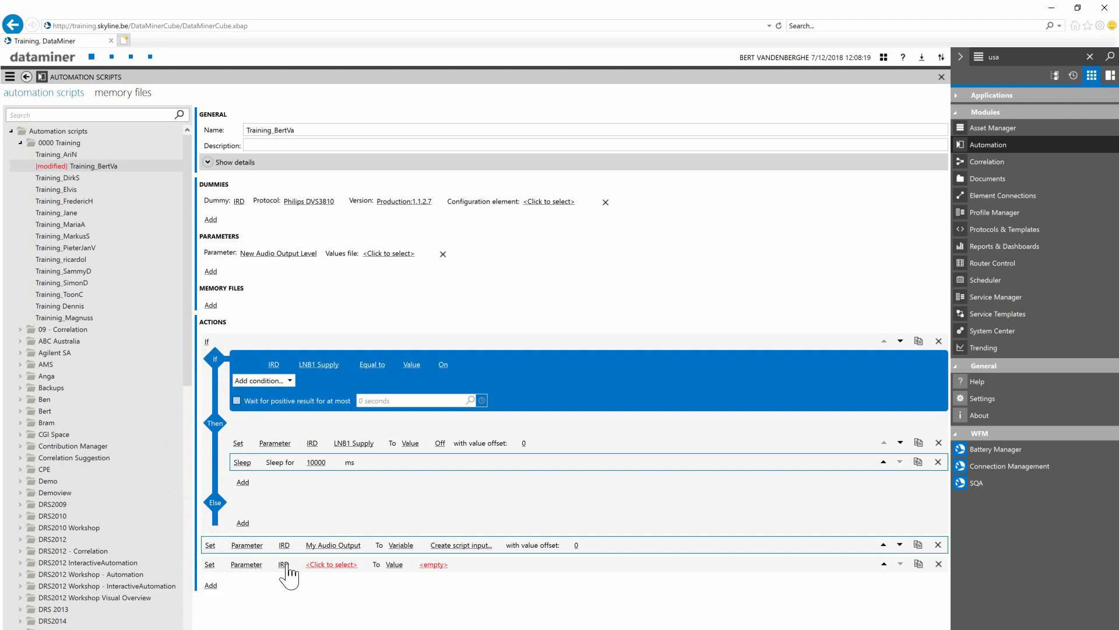
{"action": "left_click", "coordinate": [335, 567]}
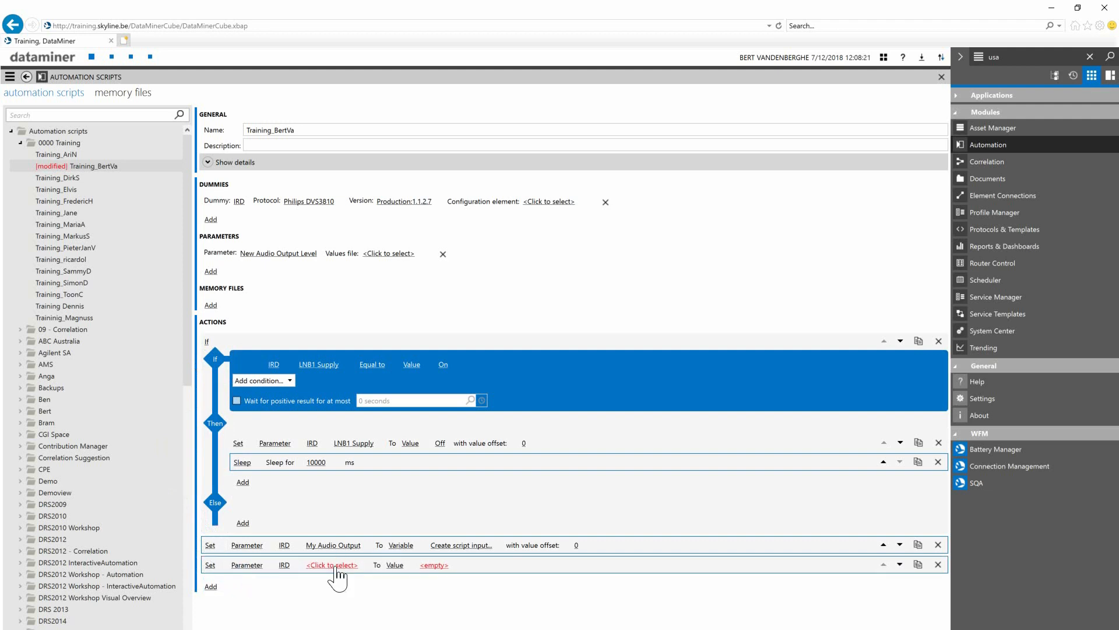
{"action": "left_click", "coordinate": [332, 565]}
{"action": "scroll", "coordinate": [314, 498], "scroll_direction": "down", "scroll_amount": 1}
{"action": "left_click_drag", "start_coordinate": [370, 406], "coordinate": [367, 432]}
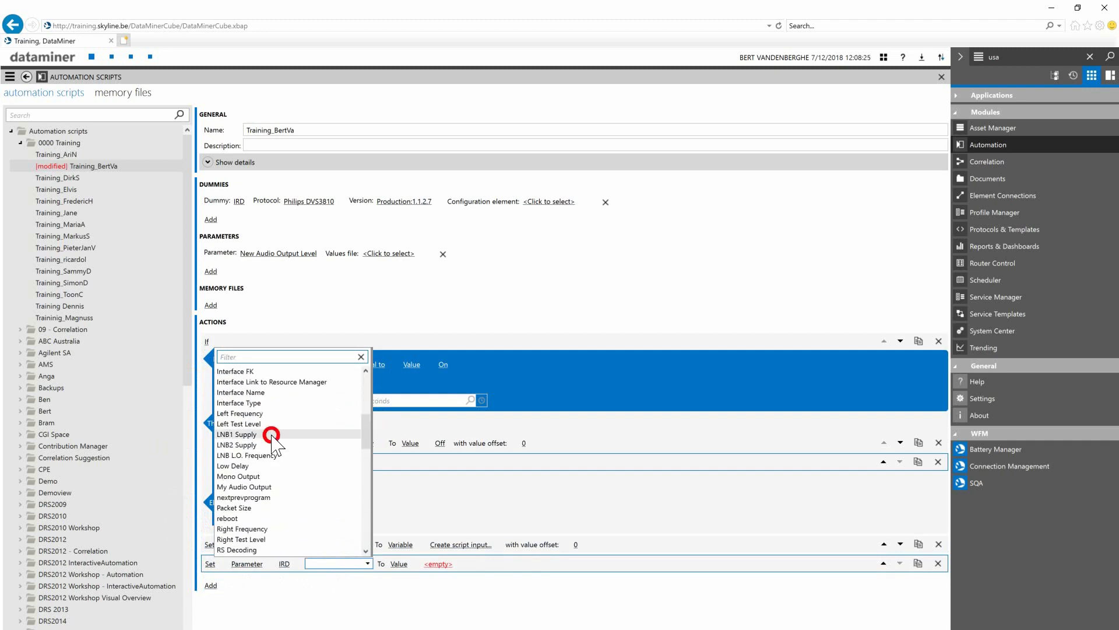
{"action": "left_click", "coordinate": [271, 434]}
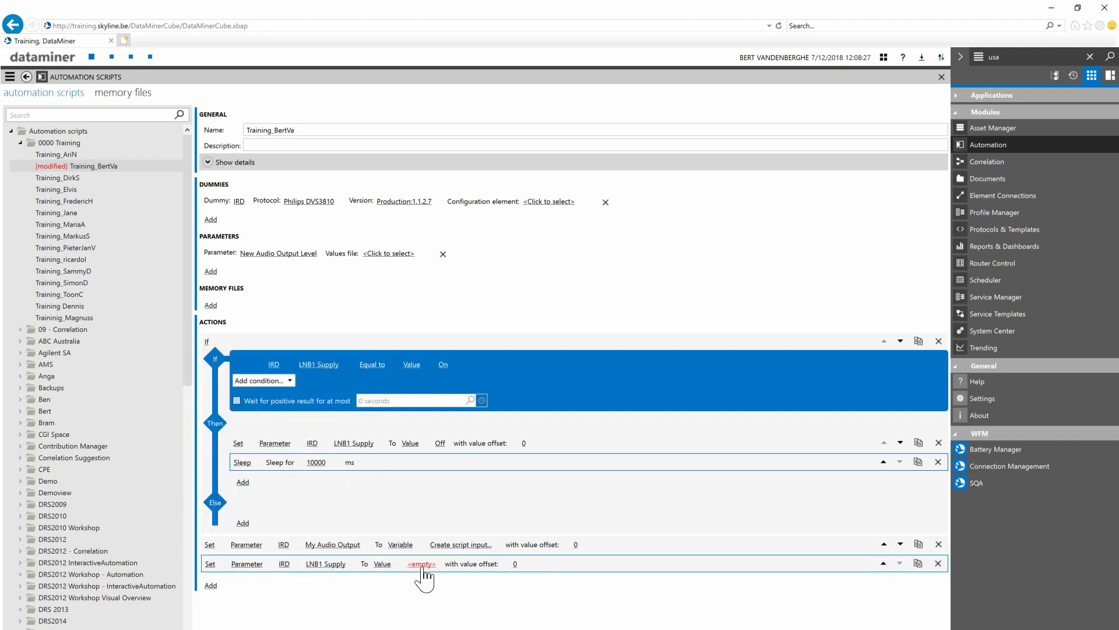
Set the value that the final Set action writes to LNB1 Supply to On
{"action": "left_click", "coordinate": [422, 568]}
{"action": "left_click", "coordinate": [459, 573]}
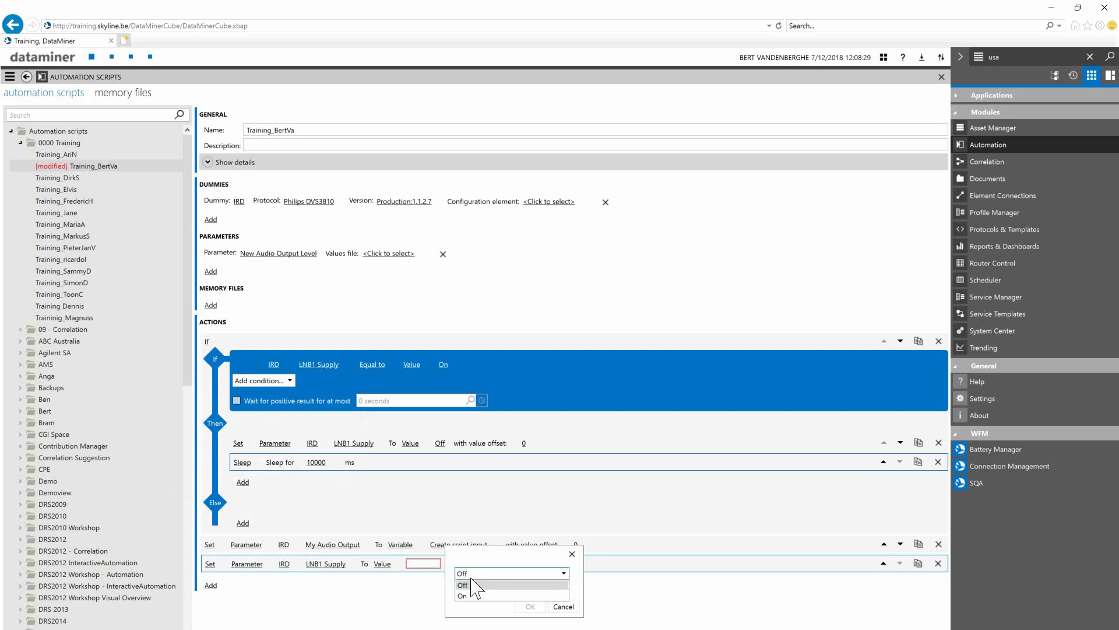
{"action": "left_click", "coordinate": [472, 595]}
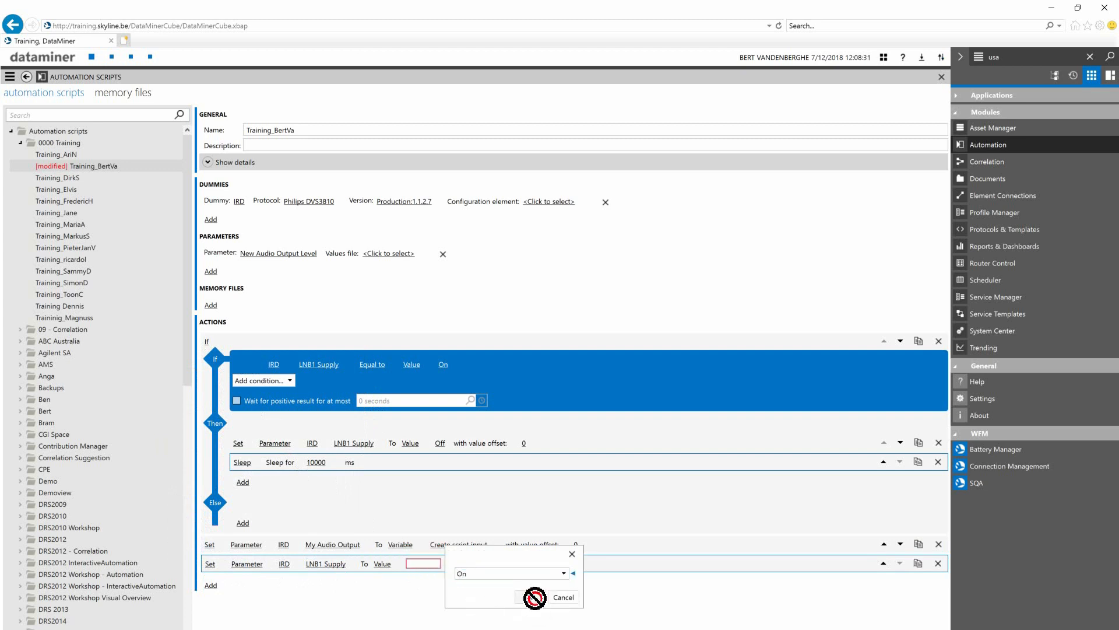
{"action": "left_click", "coordinate": [534, 597]}
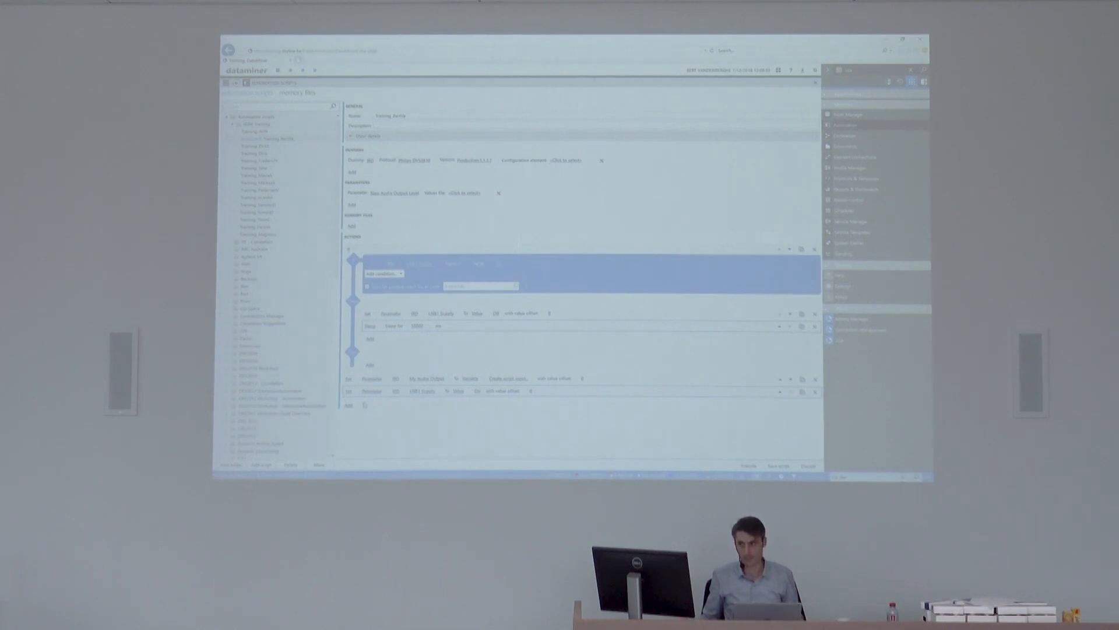
Check the exercise slide, add a closing Information action with the message "Executed" plus the trainee's short name, and save the script
{"action": "key", "text": "alt+Tab"}
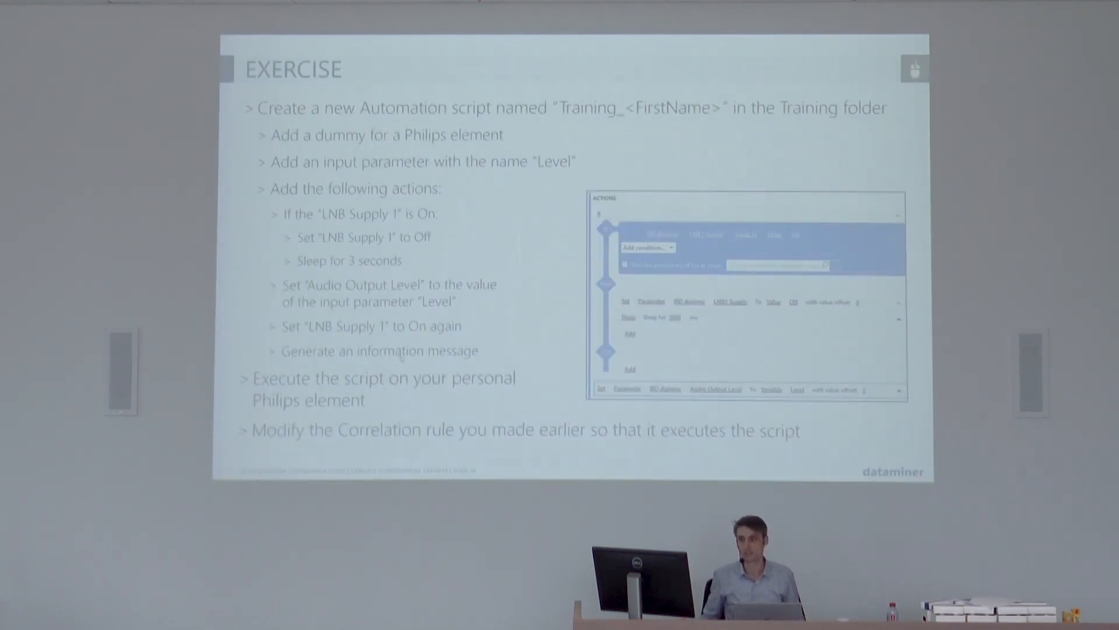
{"action": "key", "text": "alt+Tab"}
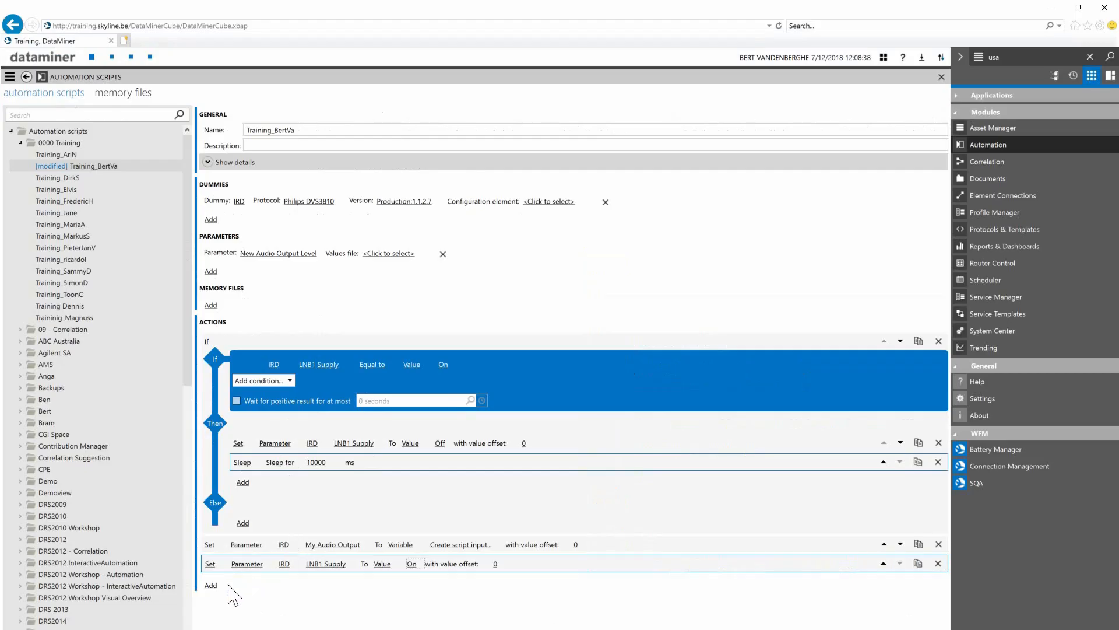
{"action": "left_click", "coordinate": [207, 587]}
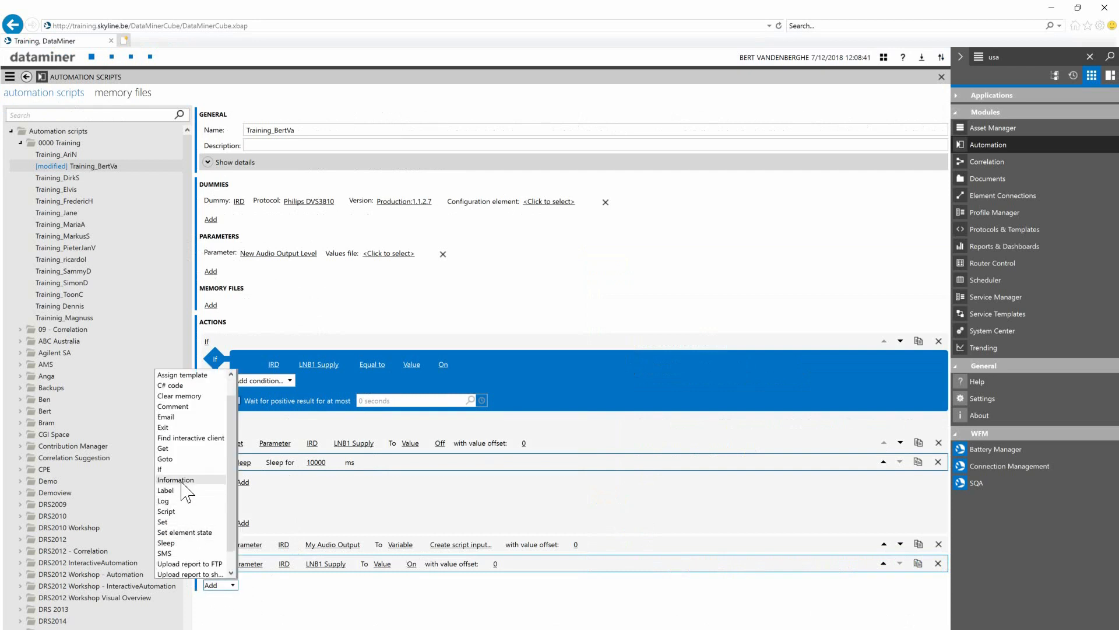
{"action": "left_click", "coordinate": [181, 481]}
{"action": "left_click", "coordinate": [259, 605]}
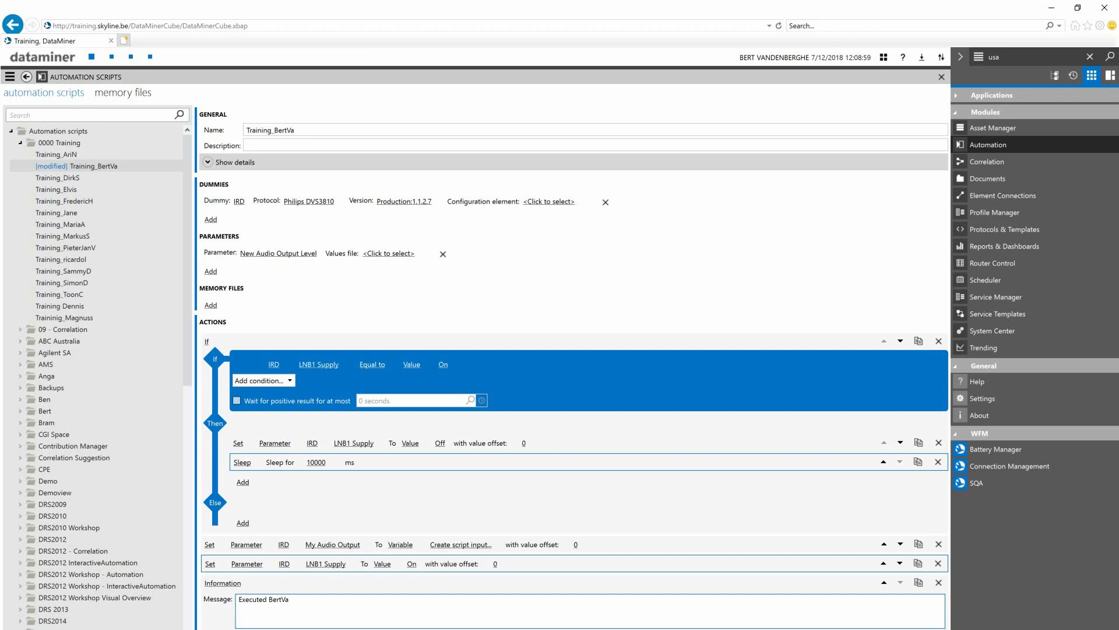
{"action": "key", "text": "ctrl+s"}
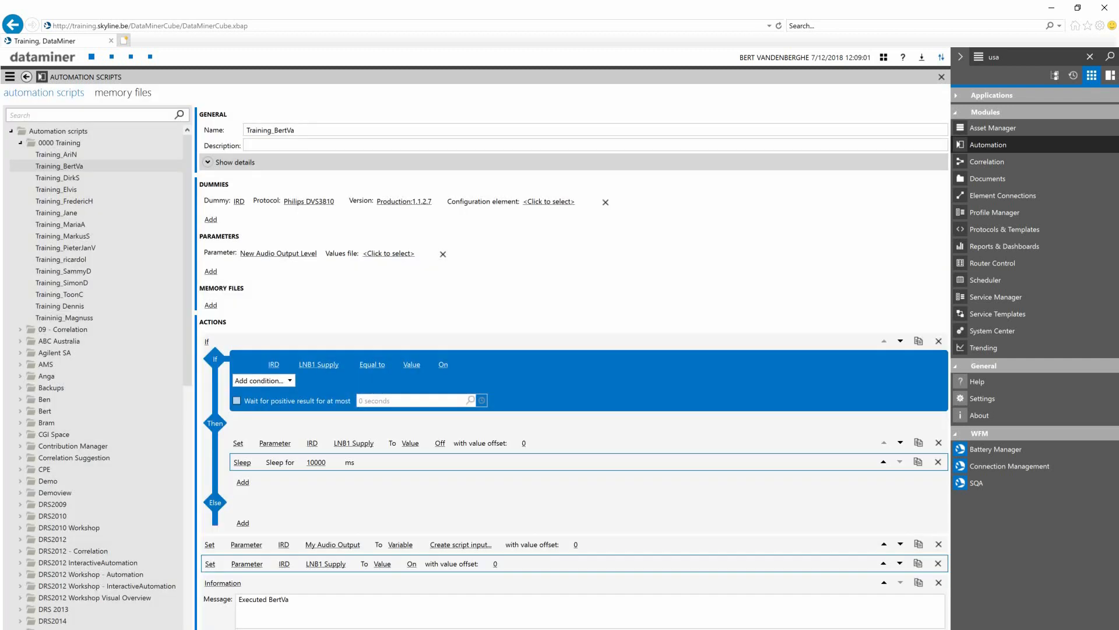
{"action": "left_click", "coordinate": [113, 57]}
{"action": "left_click", "coordinate": [97, 57]}
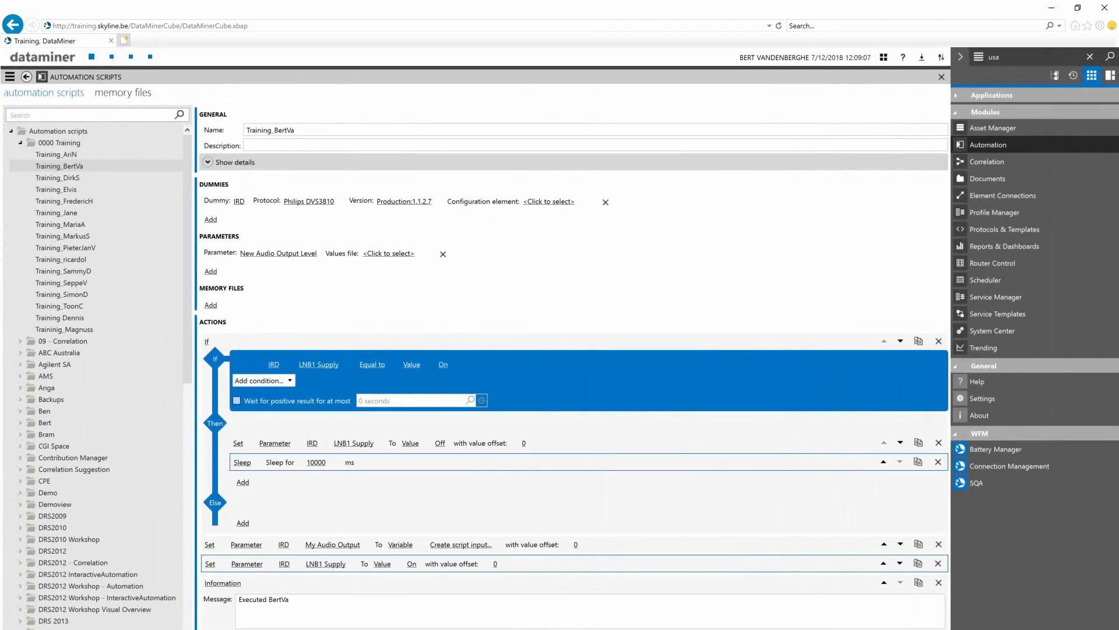
{"action": "left_click", "coordinate": [690, 628]}
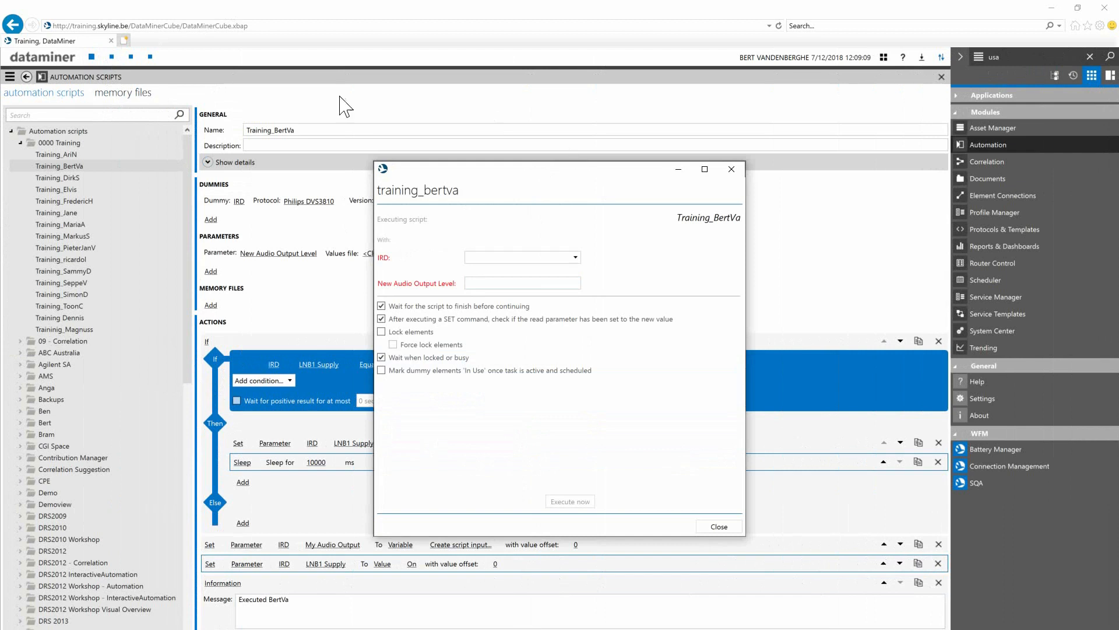
{"action": "left_click", "coordinate": [111, 58]}
{"action": "left_click", "coordinate": [111, 56]}
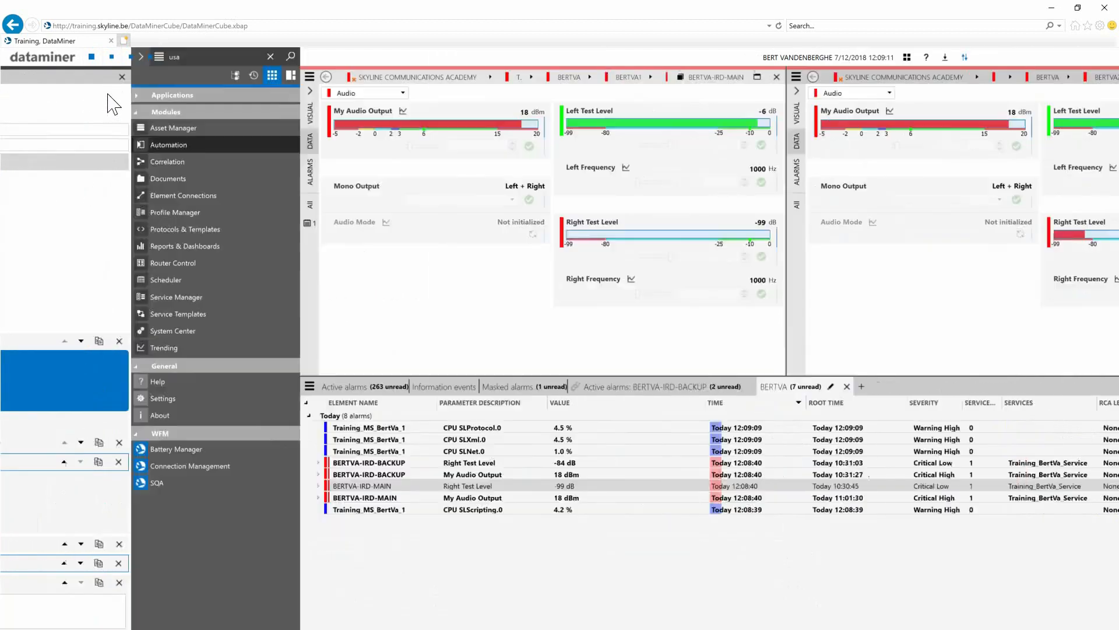
{"action": "key", "text": "alt+Tab"}
{"action": "left_click_drag", "start_coordinate": [449, 171], "coordinate": [344, 205]}
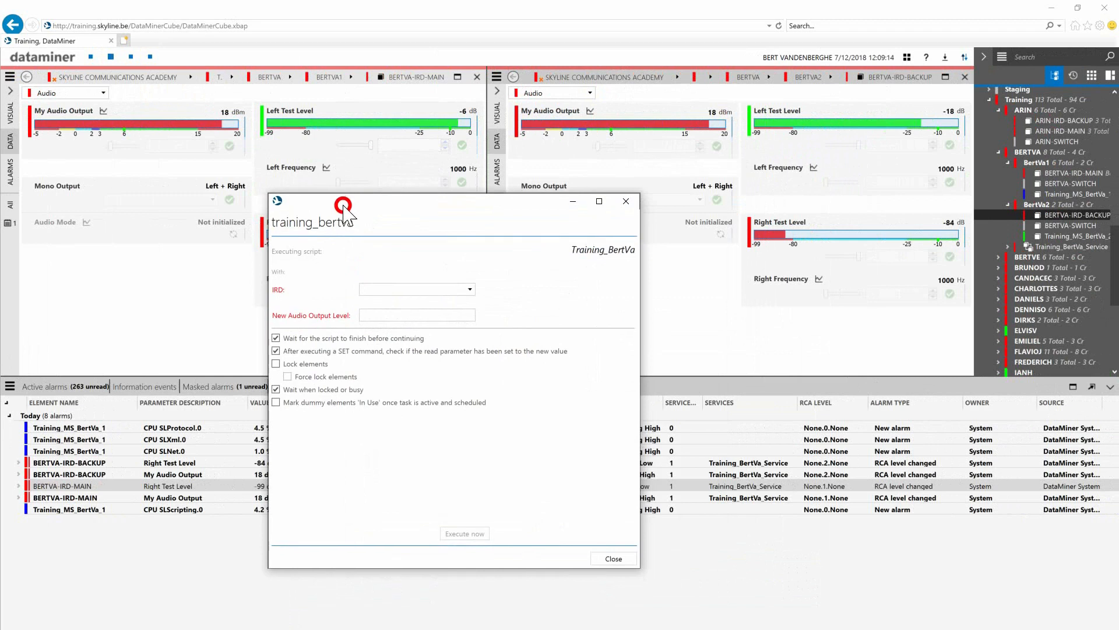
{"action": "left_click", "coordinate": [627, 201]}
Open the training script's execution window and place it over the workspace showing the main and backup IRD elements
{"action": "left_click", "coordinate": [92, 56]}
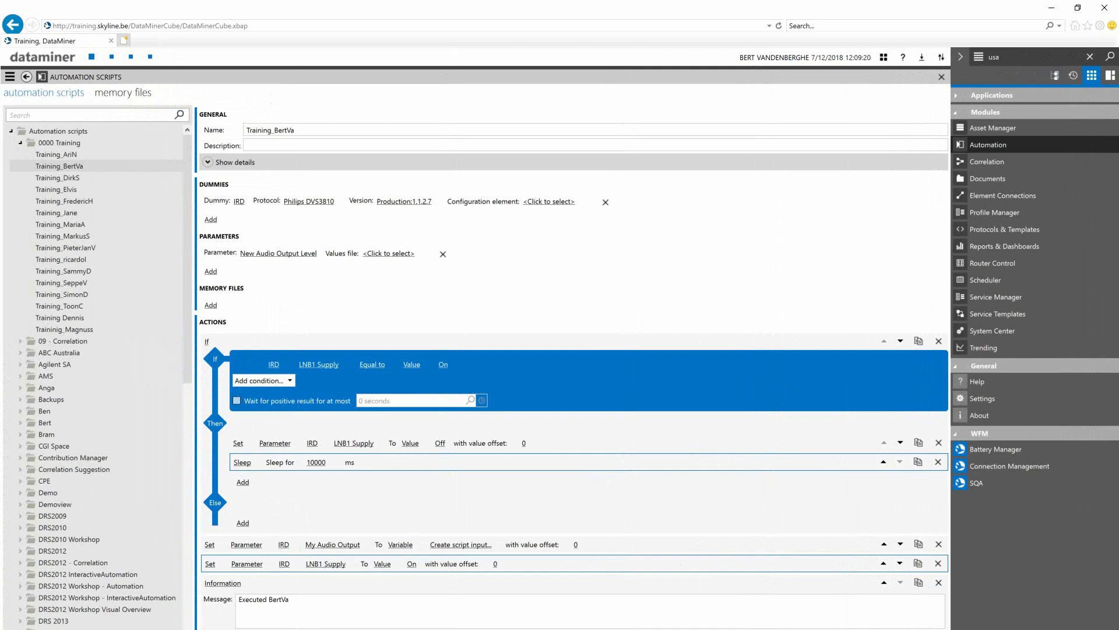
{"action": "left_click_drag", "start_coordinate": [488, 164], "coordinate": [577, 24]}
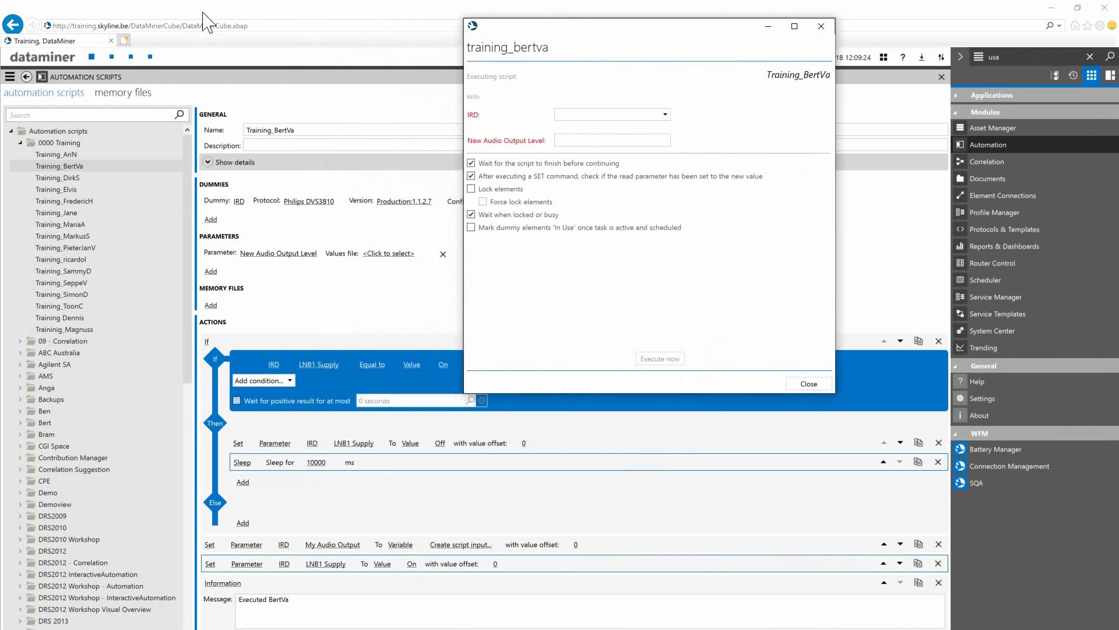
{"action": "left_click", "coordinate": [147, 43]}
{"action": "left_click", "coordinate": [112, 57]}
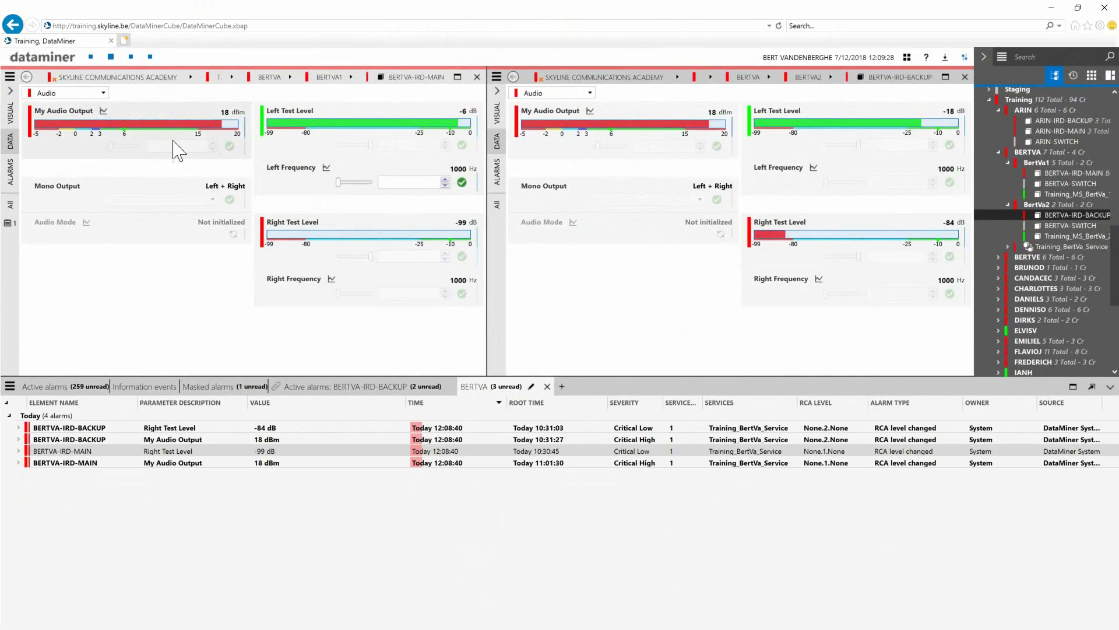
{"action": "key", "text": "alt+Tab"}
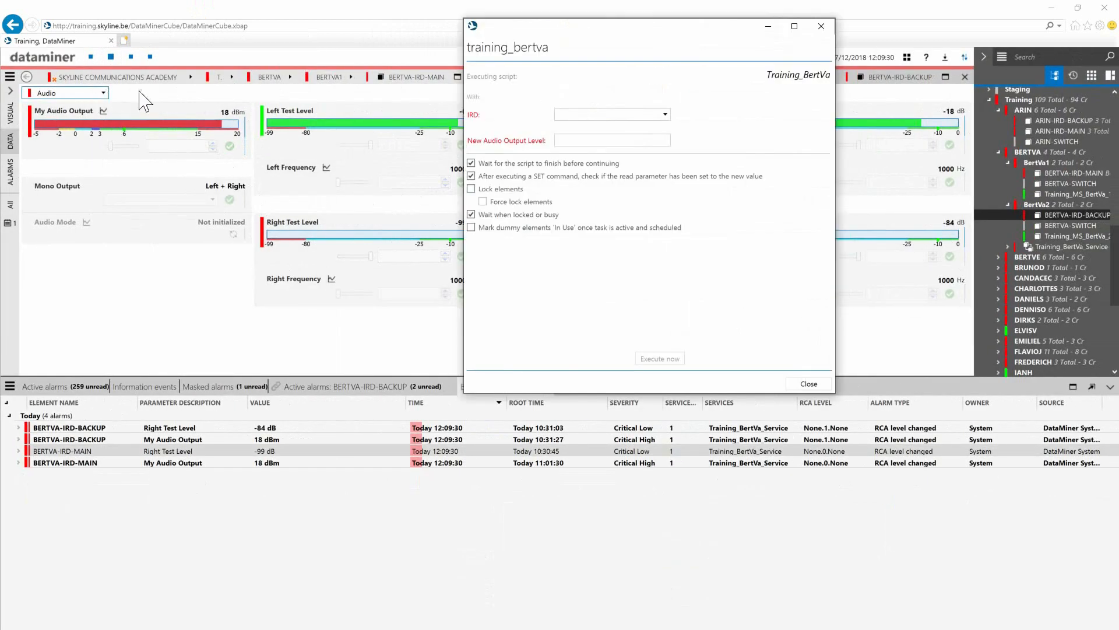
{"action": "left_click_drag", "start_coordinate": [522, 30], "coordinate": [813, 95]}
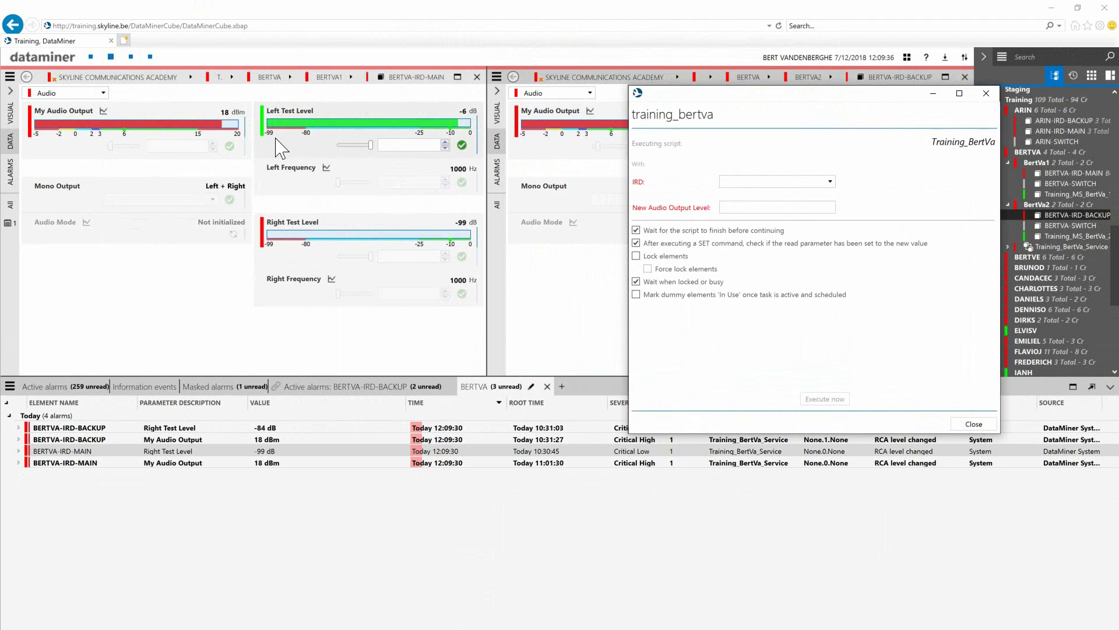
Display the Demodulator Setup page of the IRD-MAIN element to monitor LNB1 Supply during the run
{"action": "mouse_move", "coordinate": [135, 140]}
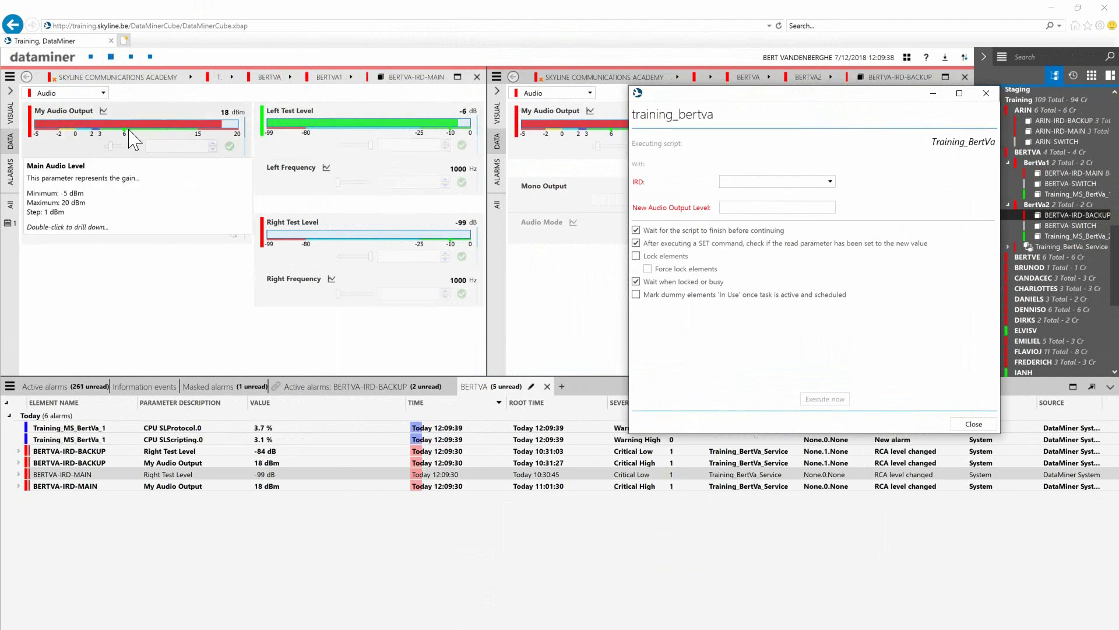
{"action": "left_click", "coordinate": [90, 95]}
{"action": "left_click", "coordinate": [90, 95]}
{"action": "left_click", "coordinate": [90, 93]}
{"action": "left_click", "coordinate": [81, 111]}
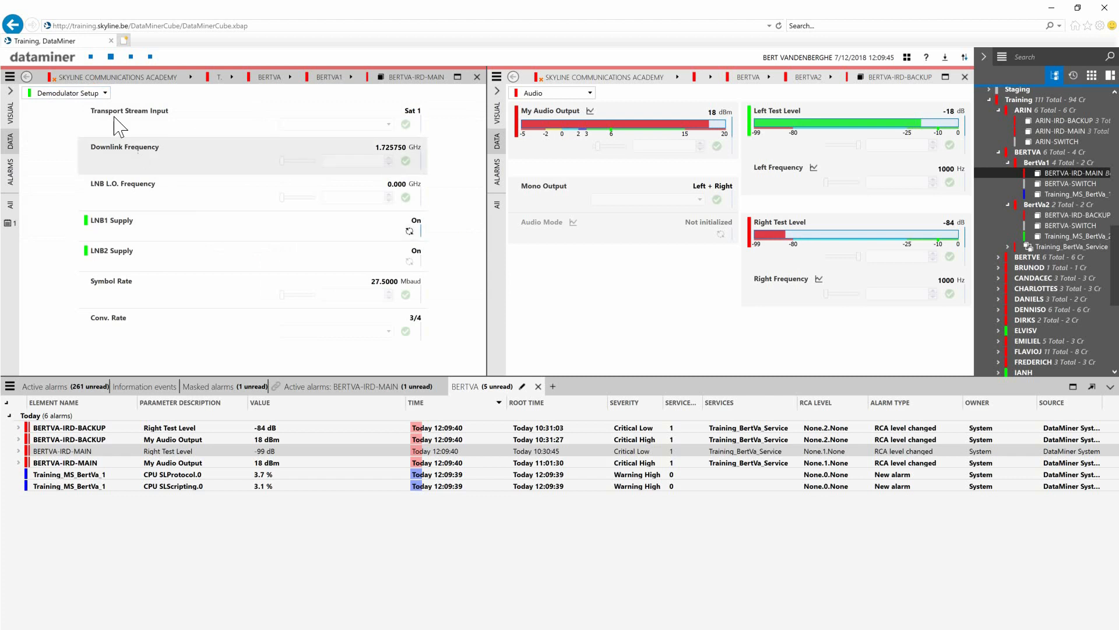
{"action": "left_click", "coordinate": [100, 94]}
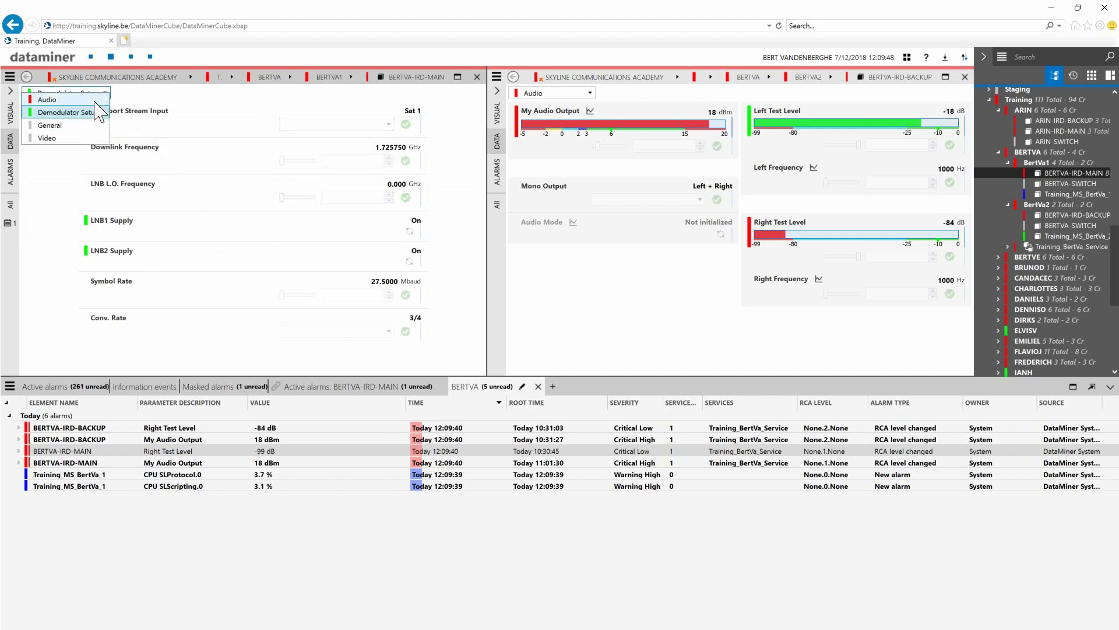
{"action": "left_click", "coordinate": [255, 106]}
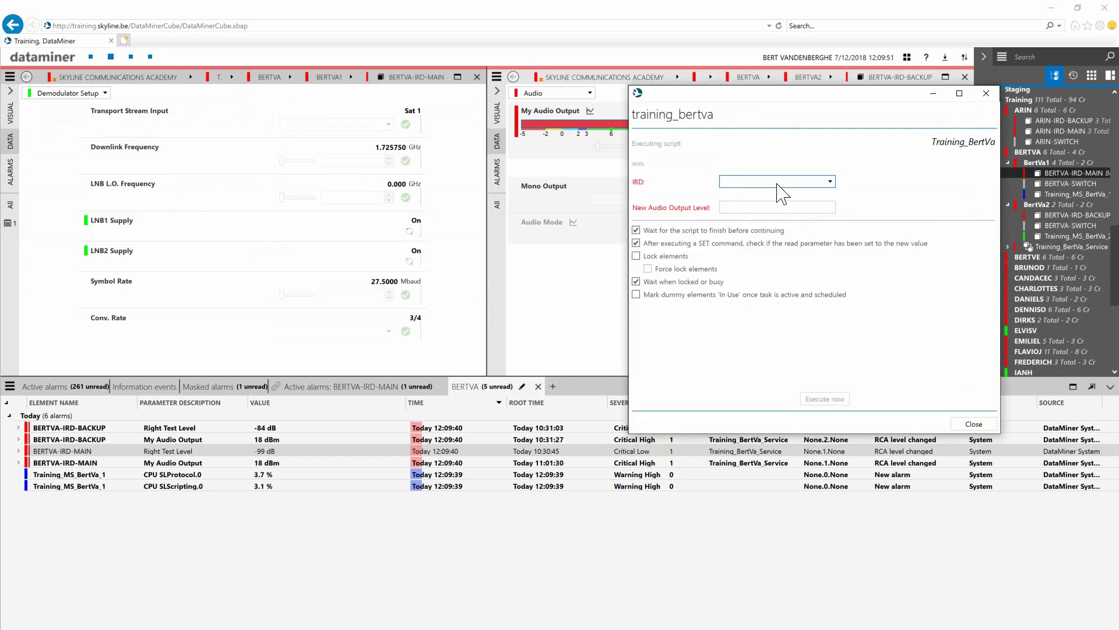
Execute the training script with the trainee's IRD-MAIN element as IRD and a New Audio Output Level of 6
{"action": "left_click", "coordinate": [831, 183]}
{"action": "left_click", "coordinate": [831, 182]}
{"action": "left_click", "coordinate": [831, 182]}
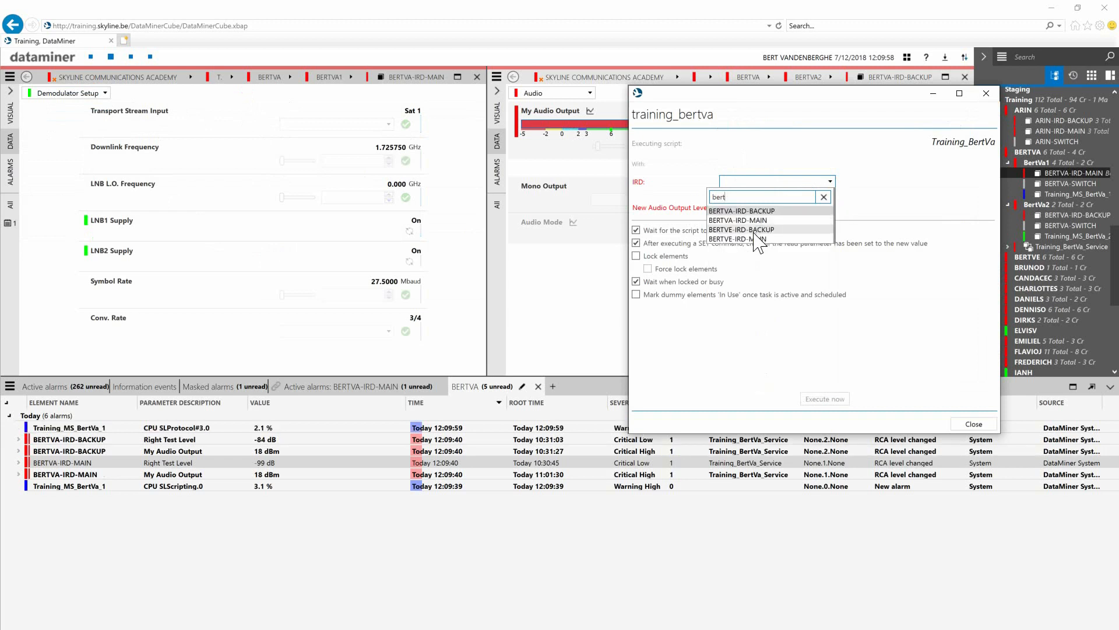
{"action": "left_click", "coordinate": [761, 220]}
{"action": "left_click", "coordinate": [748, 208]}
{"action": "type", "text": "6"}
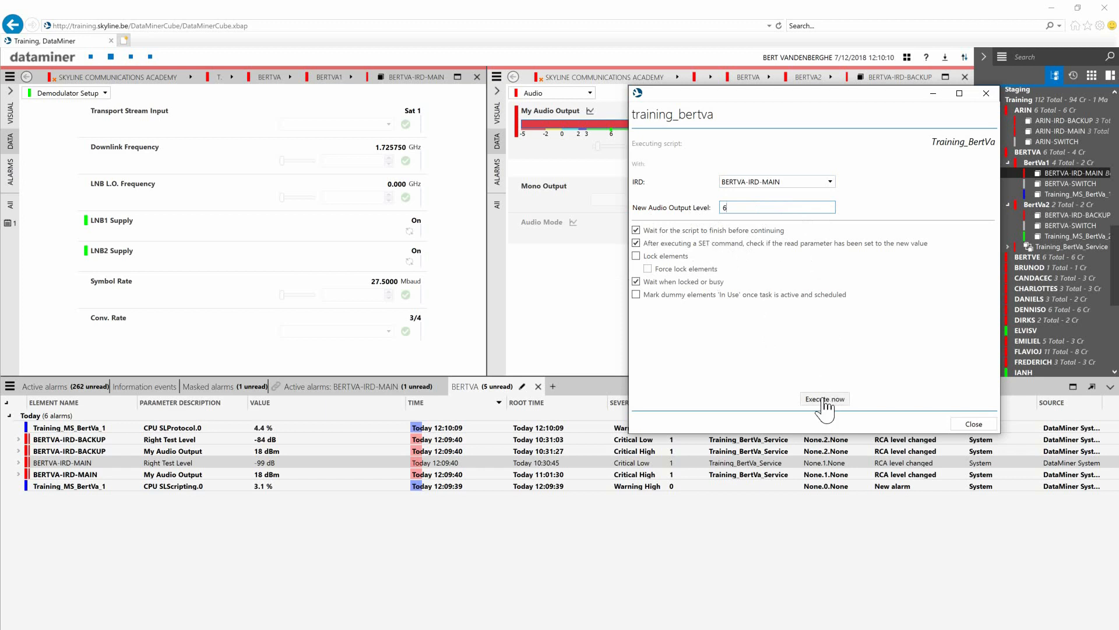
{"action": "left_click", "coordinate": [824, 400]}
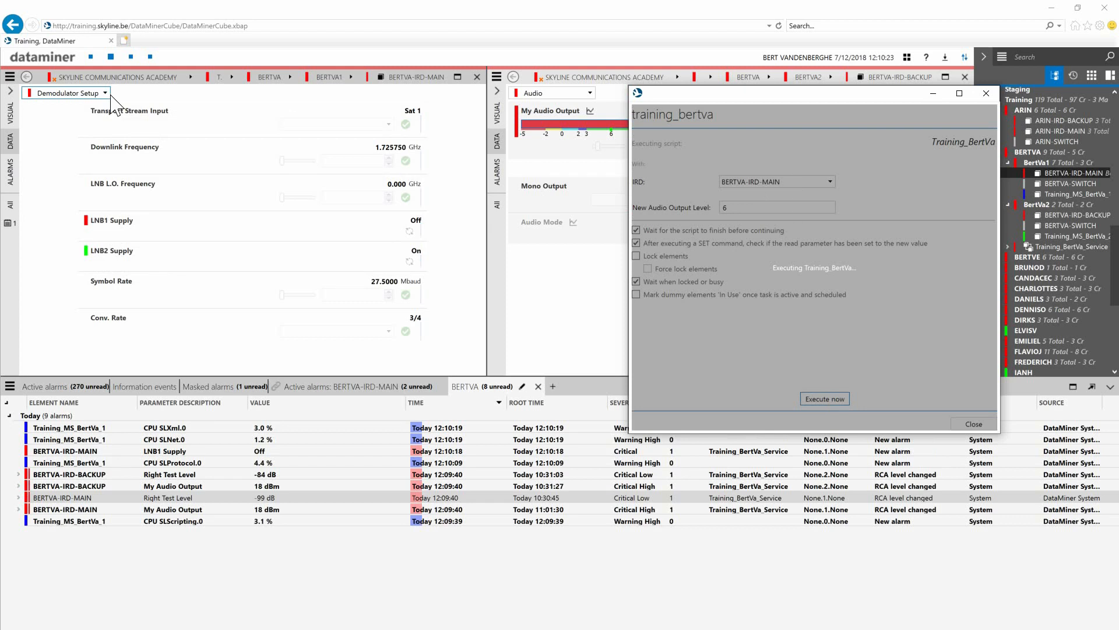
Examine the LNB1 Supply details and the Audio page of the IRD-MAIN element, and dismiss the script result message
{"action": "left_click", "coordinate": [111, 220]}
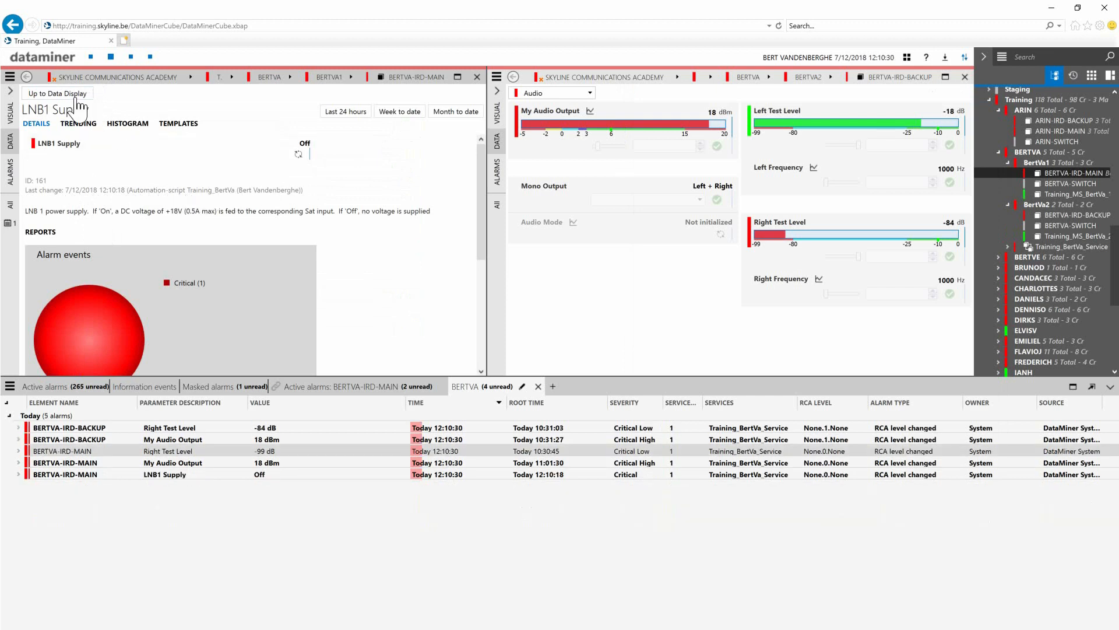
{"action": "left_click", "coordinate": [62, 94]}
{"action": "left_click", "coordinate": [59, 95]}
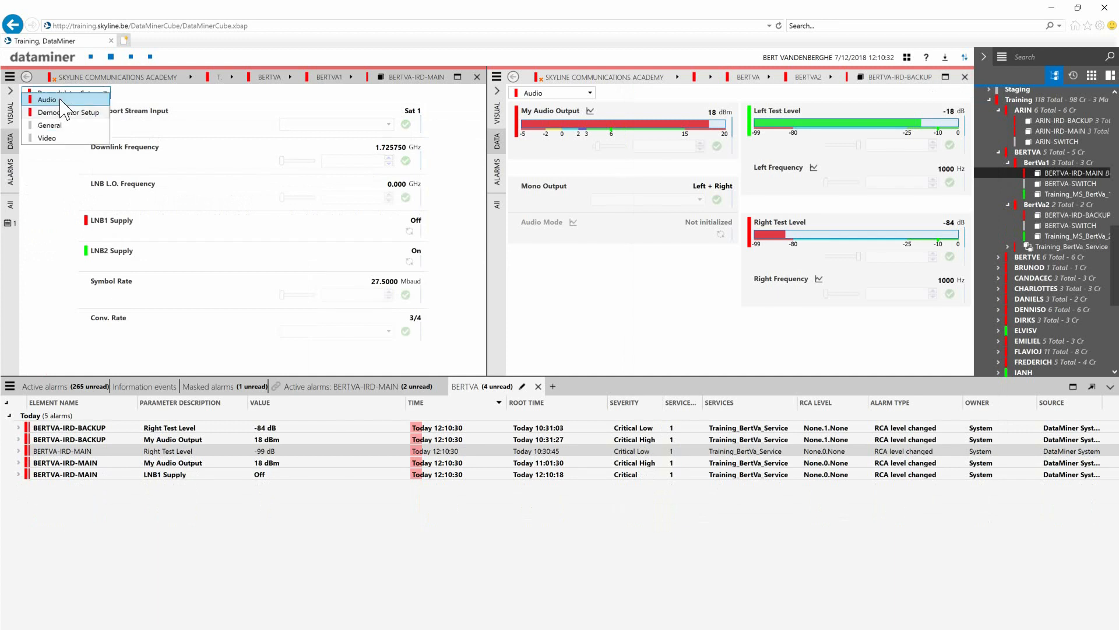
{"action": "left_click", "coordinate": [56, 107]}
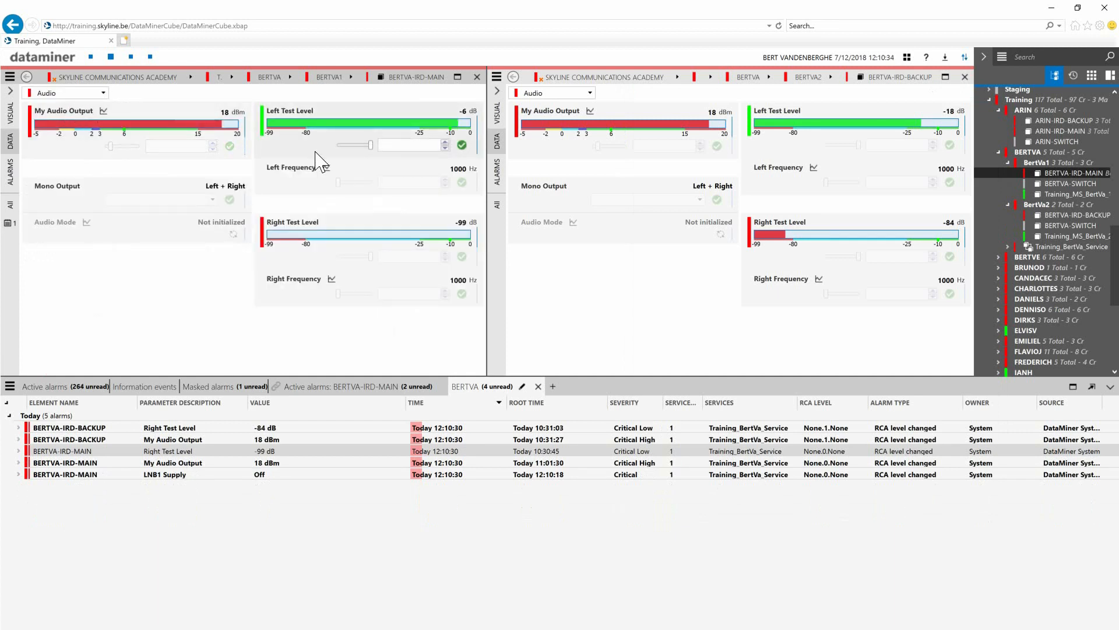
{"action": "mouse_move", "coordinate": [316, 162]}
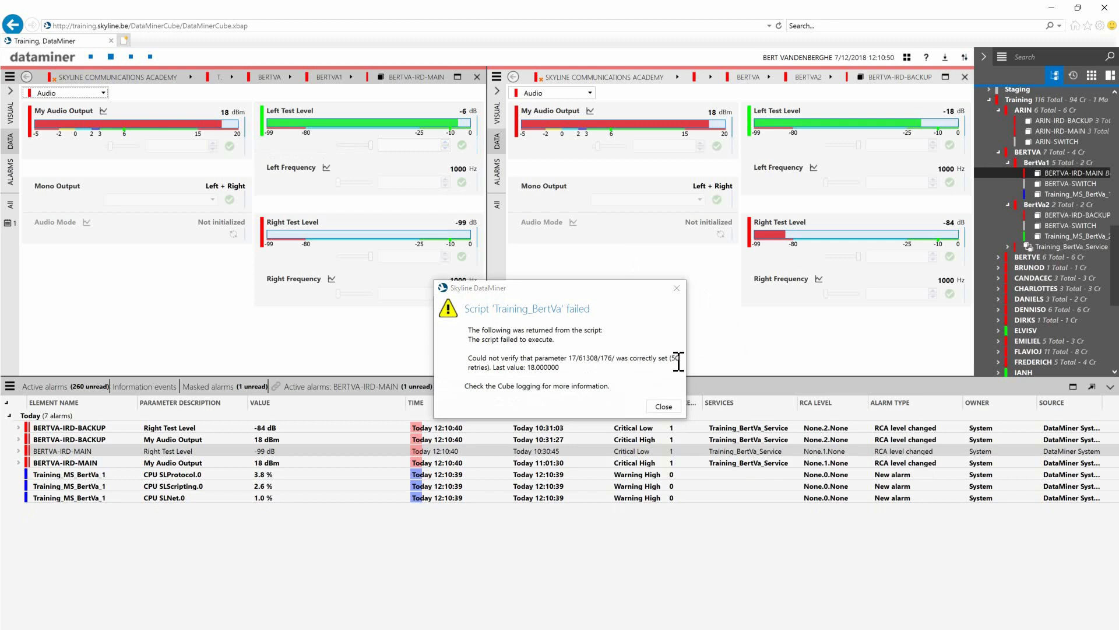
{"action": "left_click", "coordinate": [663, 406]}
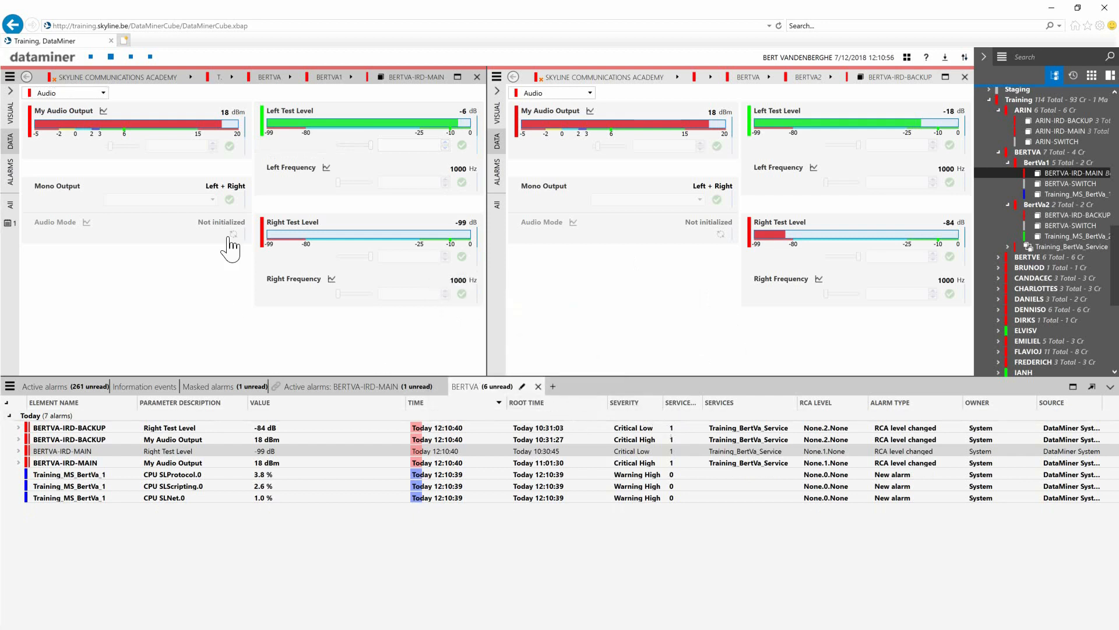
Reopen the training script's execution window from the Automation module and bring it over the IRD elements' workspace
{"action": "left_click", "coordinate": [95, 60]}
{"action": "left_click", "coordinate": [278, 107]}
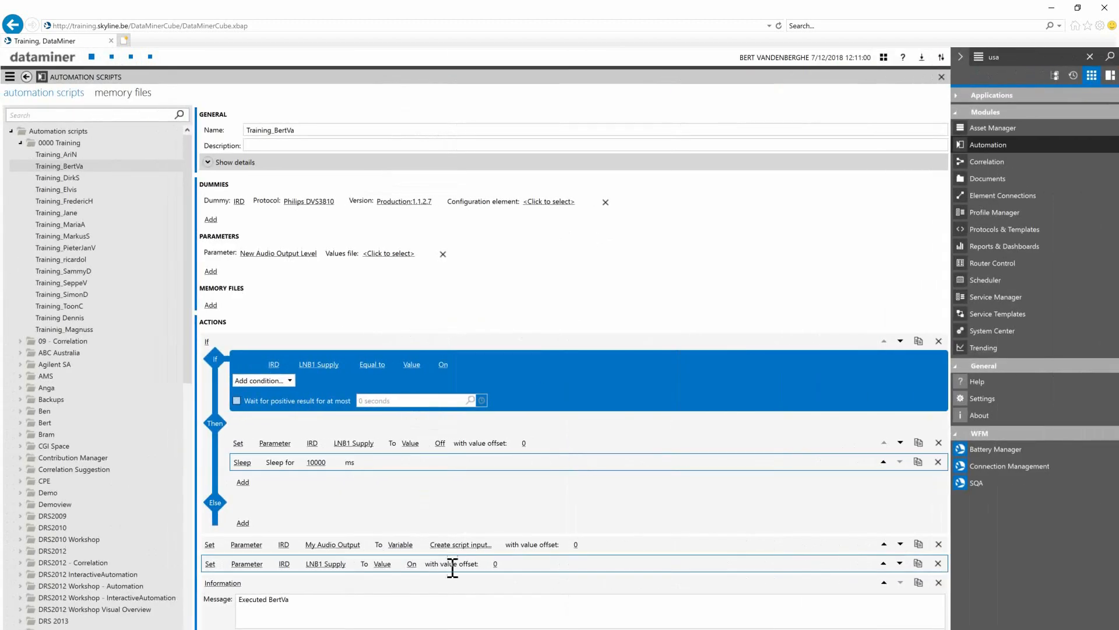
{"action": "left_click", "coordinate": [723, 628]}
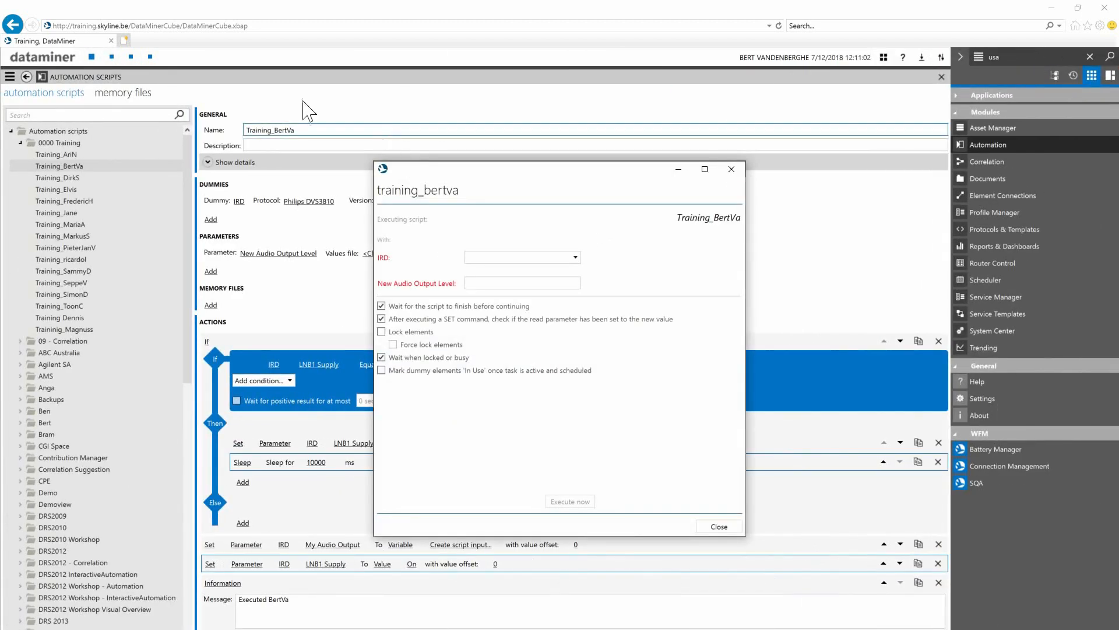
{"action": "left_click", "coordinate": [111, 56]}
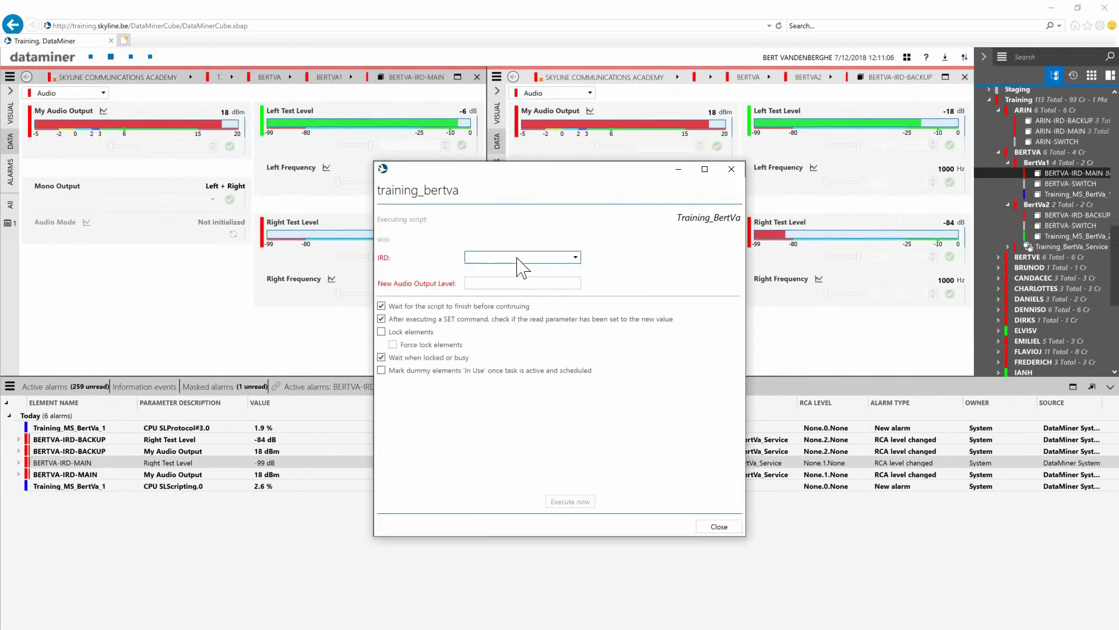
Execute the script on the trainee's IRD-MAIN element with New Audio Output Level 6 and the read-parameter check after SET commands disabled
{"action": "left_click", "coordinate": [570, 257]}
{"action": "left_click", "coordinate": [532, 273]}
{"action": "type", "text": "bert"}
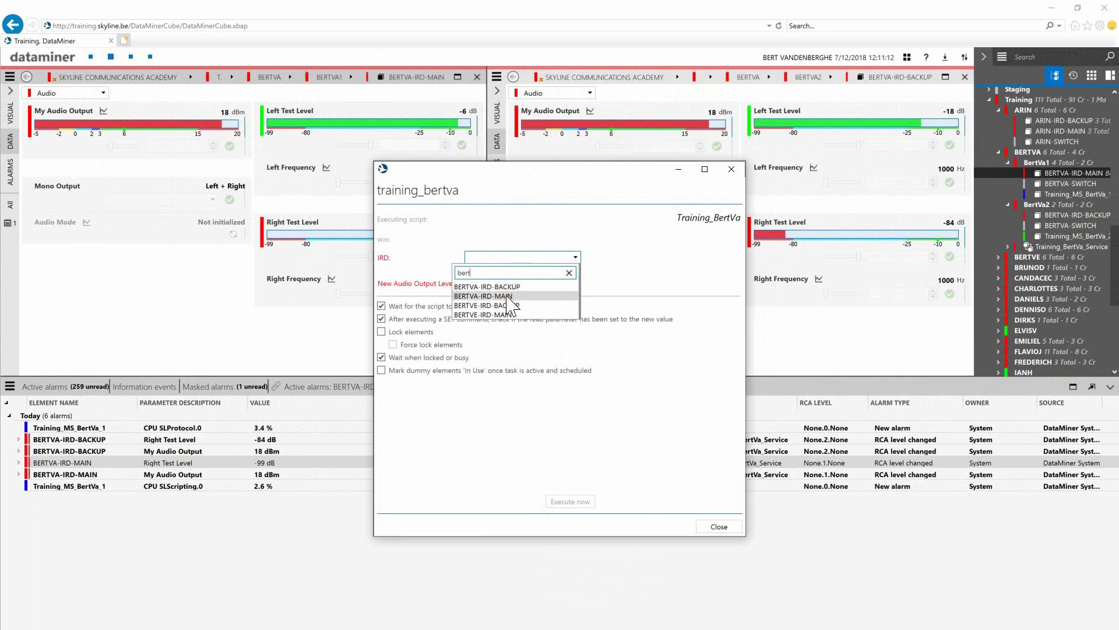
{"action": "left_click", "coordinate": [508, 296]}
{"action": "left_click", "coordinate": [500, 283]}
{"action": "type", "text": "6"}
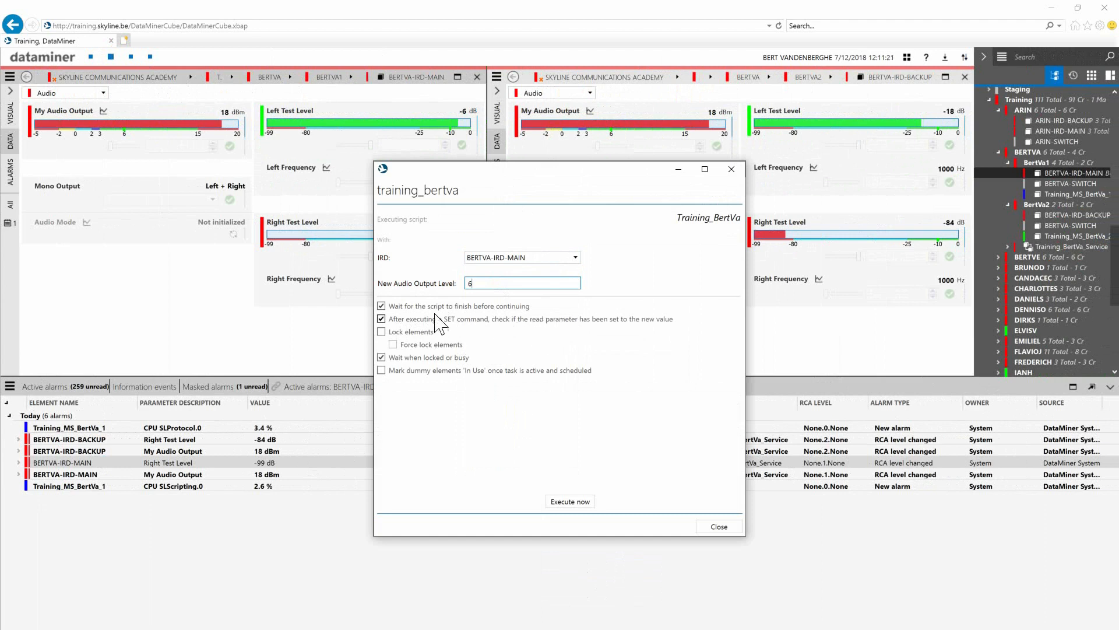
{"action": "left_click", "coordinate": [382, 320]}
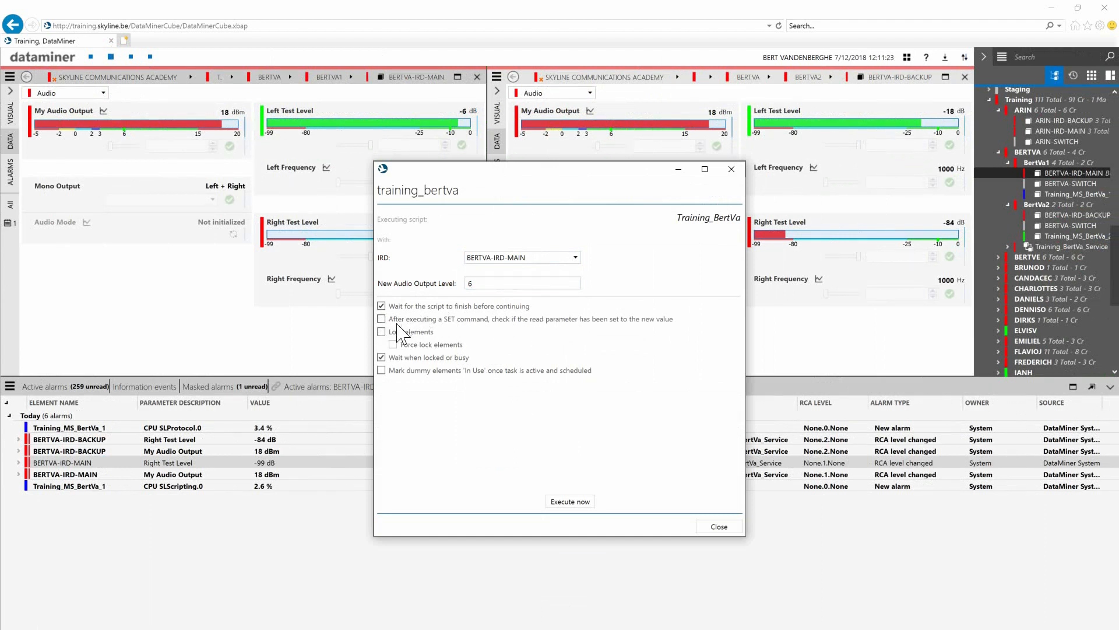
{"action": "left_click", "coordinate": [562, 503]}
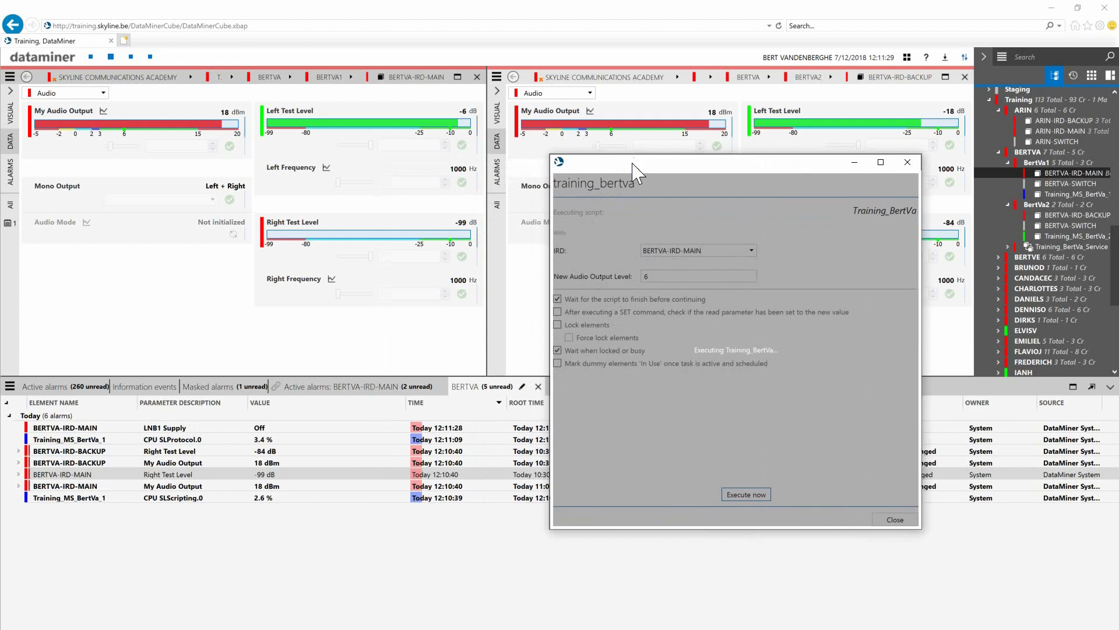
Check LNB1 Supply on the Demodulator Setup page and My Audio Output on the Audio page of the IRD-MAIN element
{"action": "left_click", "coordinate": [87, 93]}
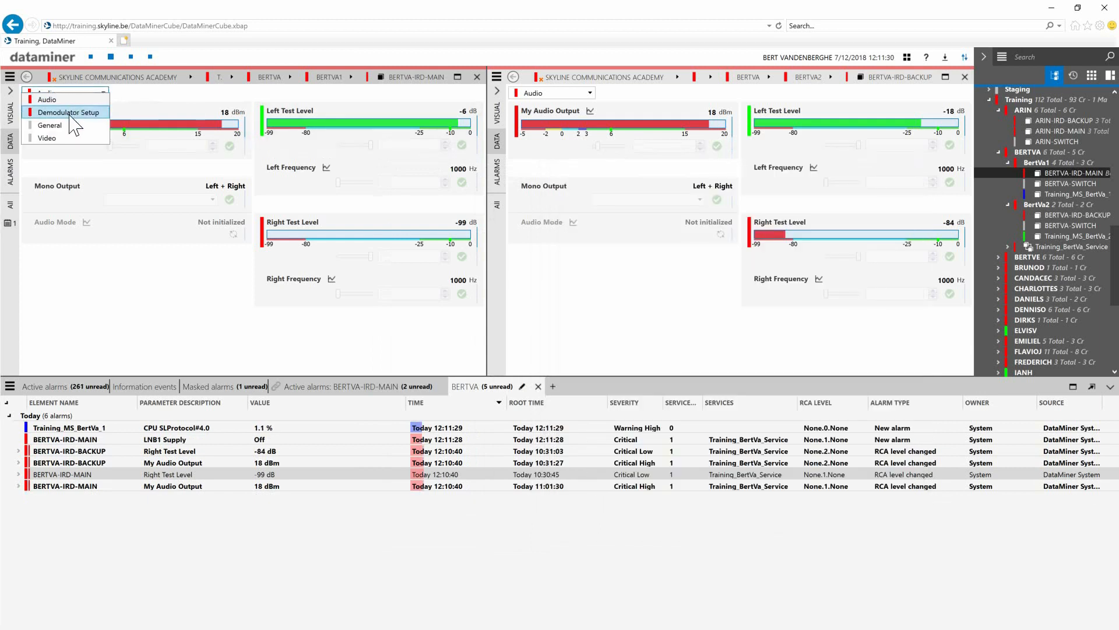
{"action": "left_click", "coordinate": [69, 113]}
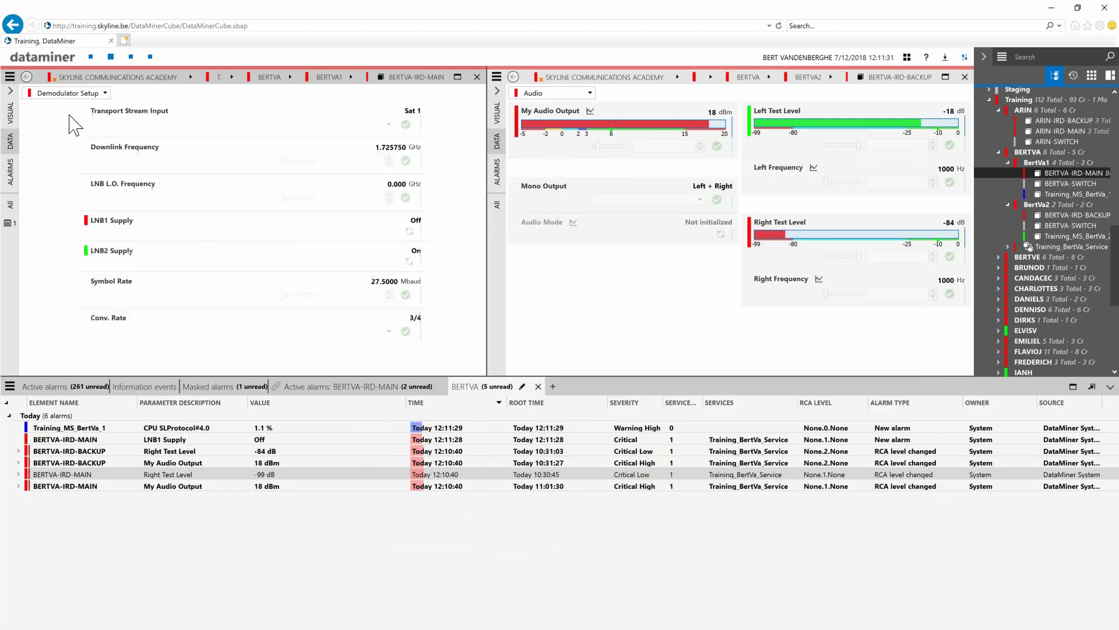
{"action": "left_click", "coordinate": [93, 94]}
{"action": "left_click", "coordinate": [64, 99]}
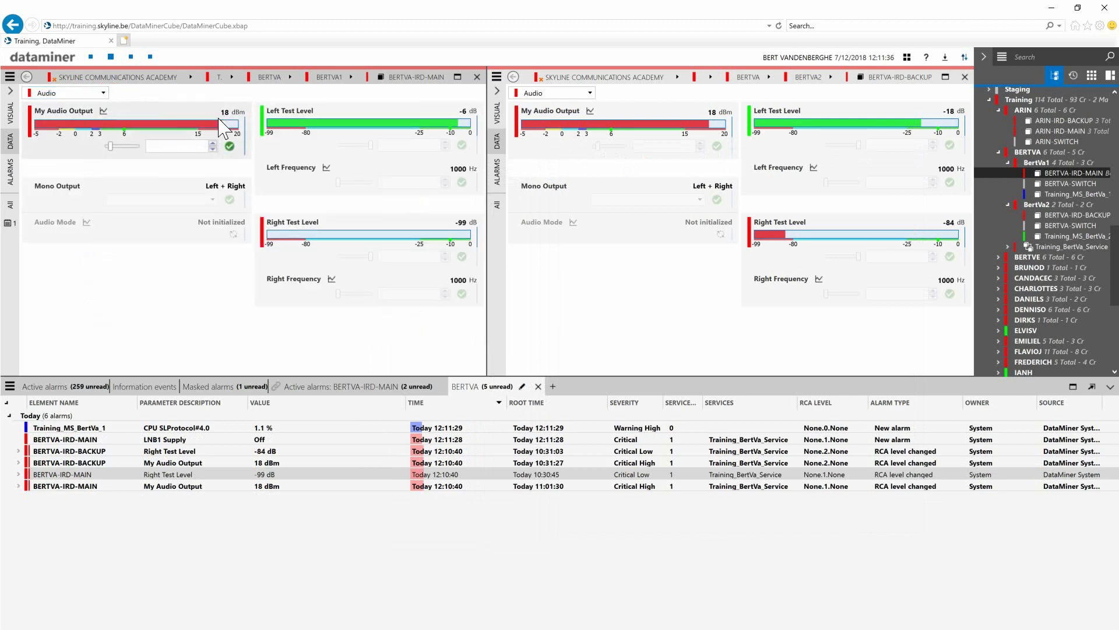
{"action": "mouse_move", "coordinate": [198, 140]}
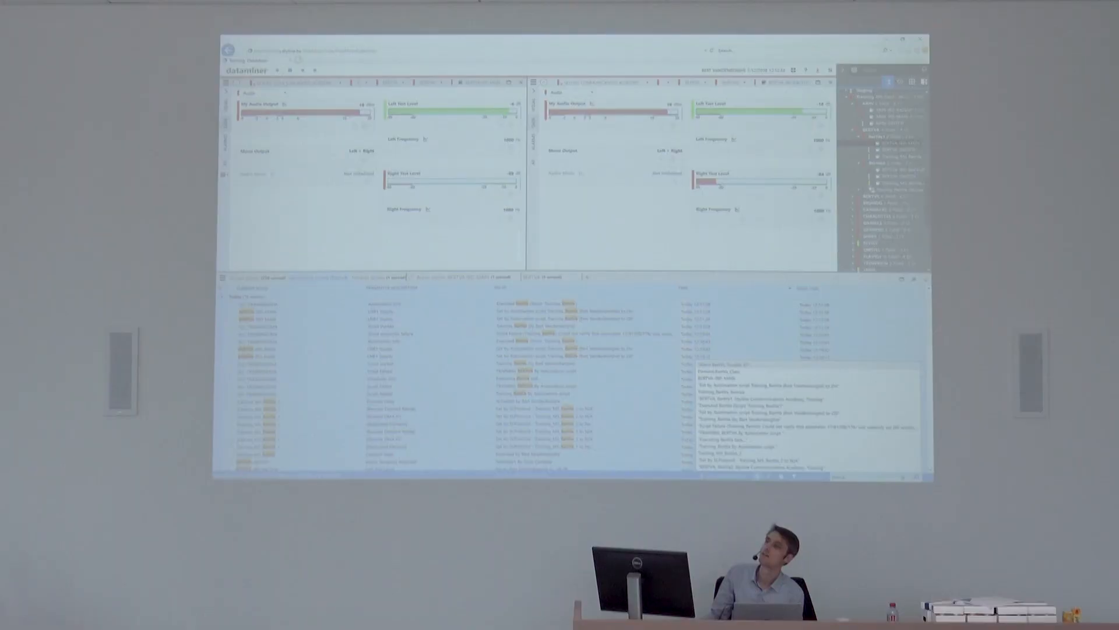
In the training script, set the My Audio Output action's variable to New Audio Output Level and save the script
{"action": "left_click", "coordinate": [278, 71]}
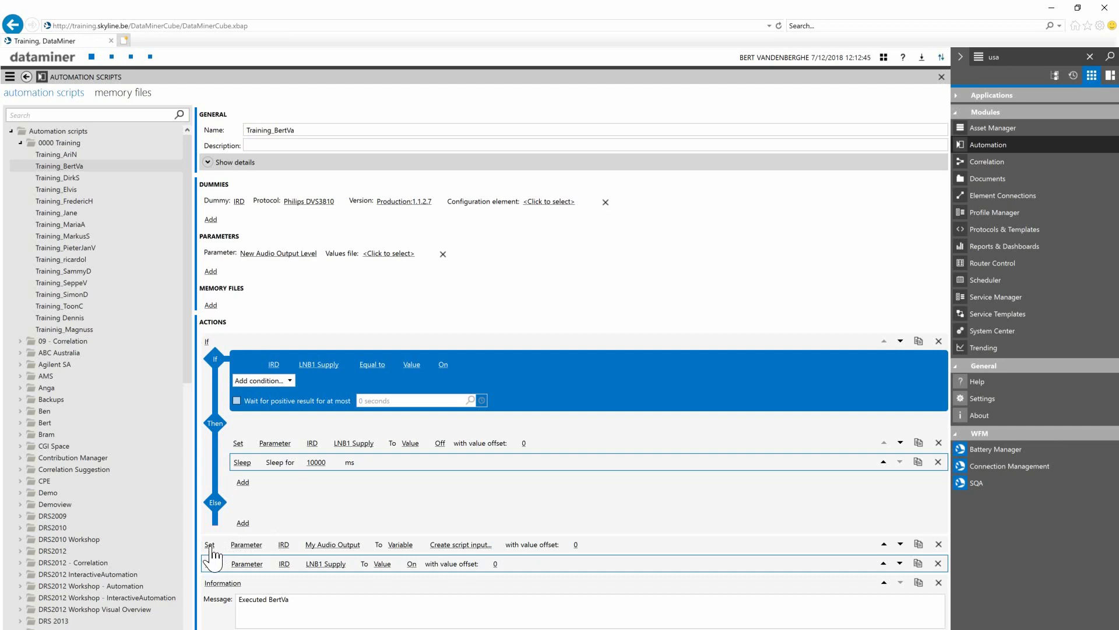
{"action": "left_click", "coordinate": [475, 546]}
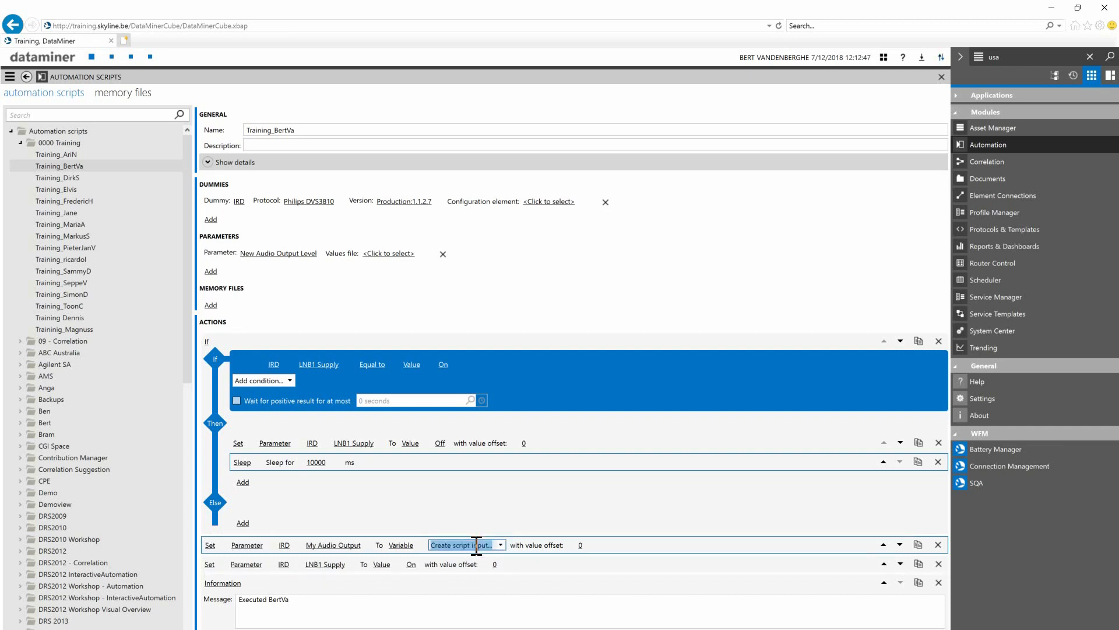
{"action": "left_click", "coordinate": [500, 544]}
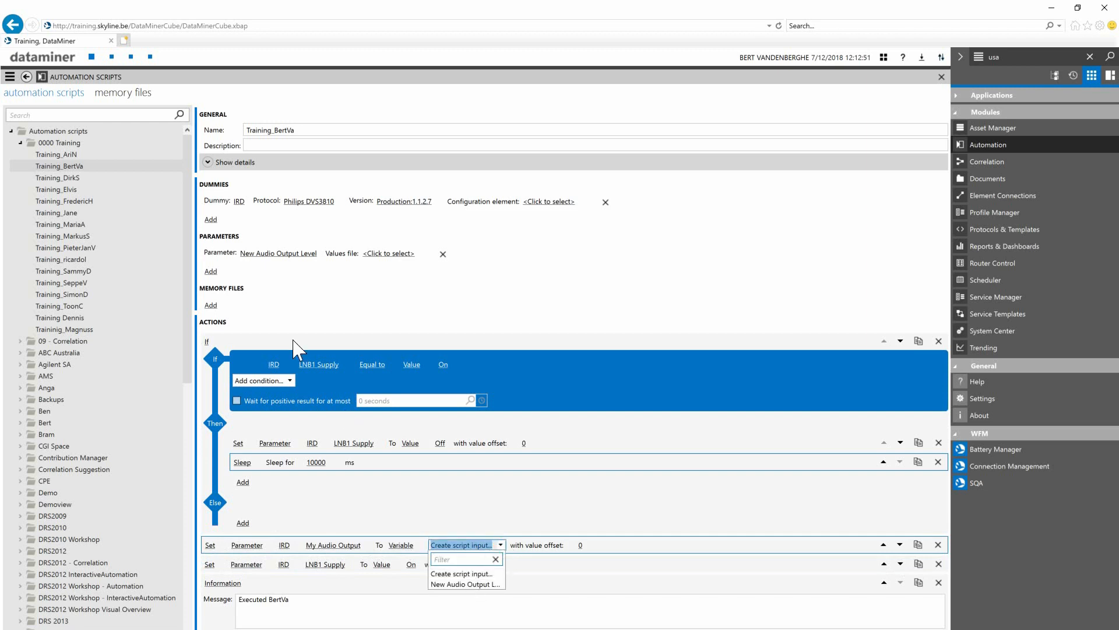
{"action": "left_click", "coordinate": [266, 266]}
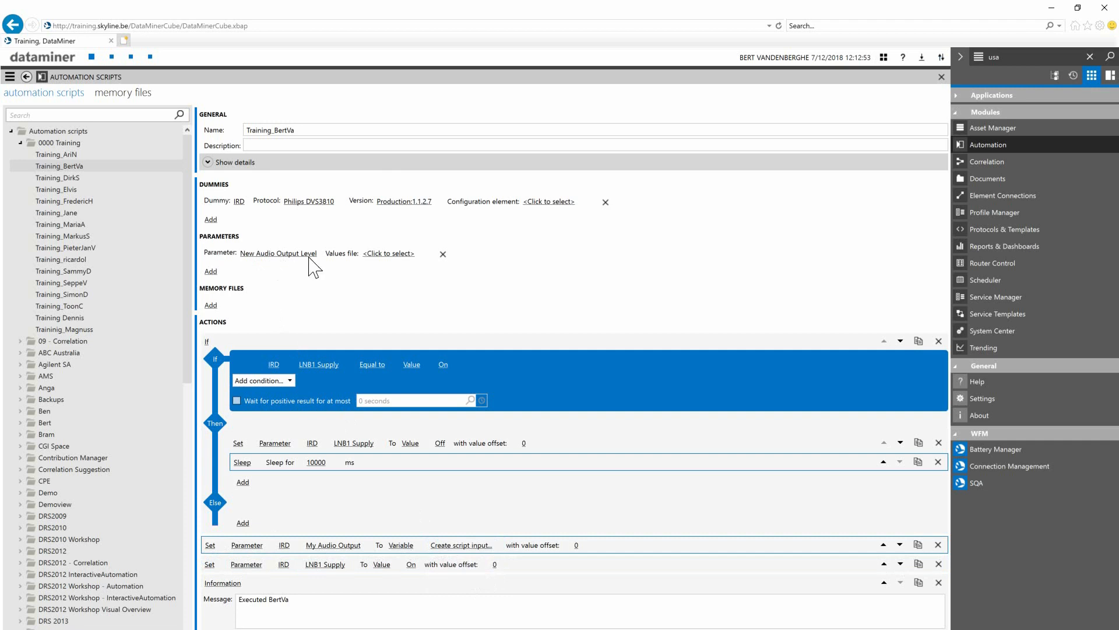
{"action": "left_click", "coordinate": [466, 544]}
{"action": "left_click", "coordinate": [500, 545]}
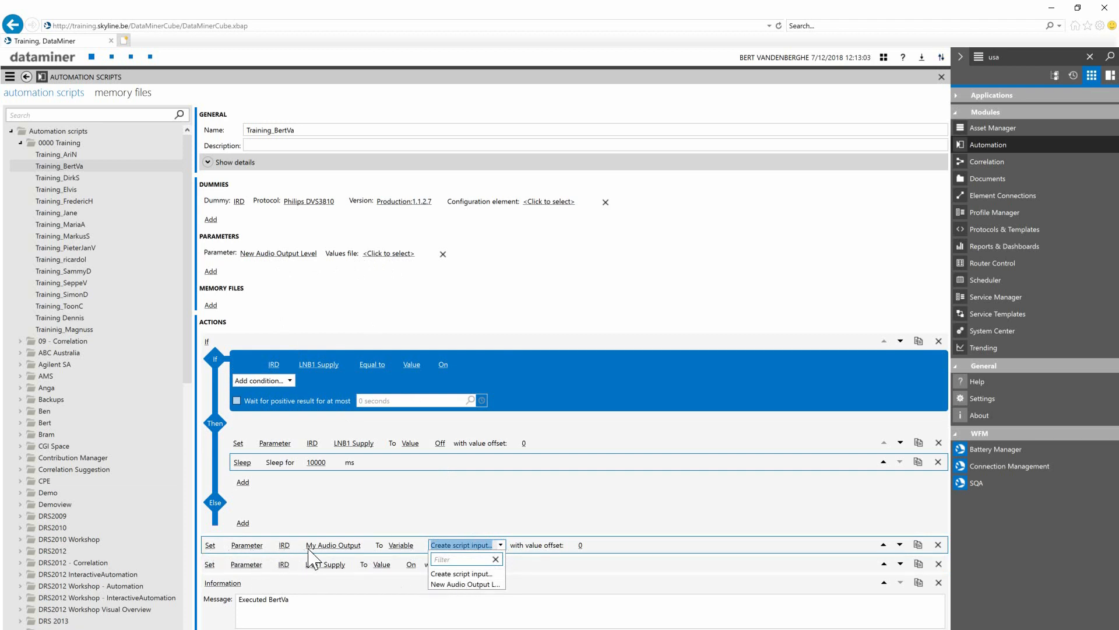
{"action": "left_click", "coordinate": [460, 583]}
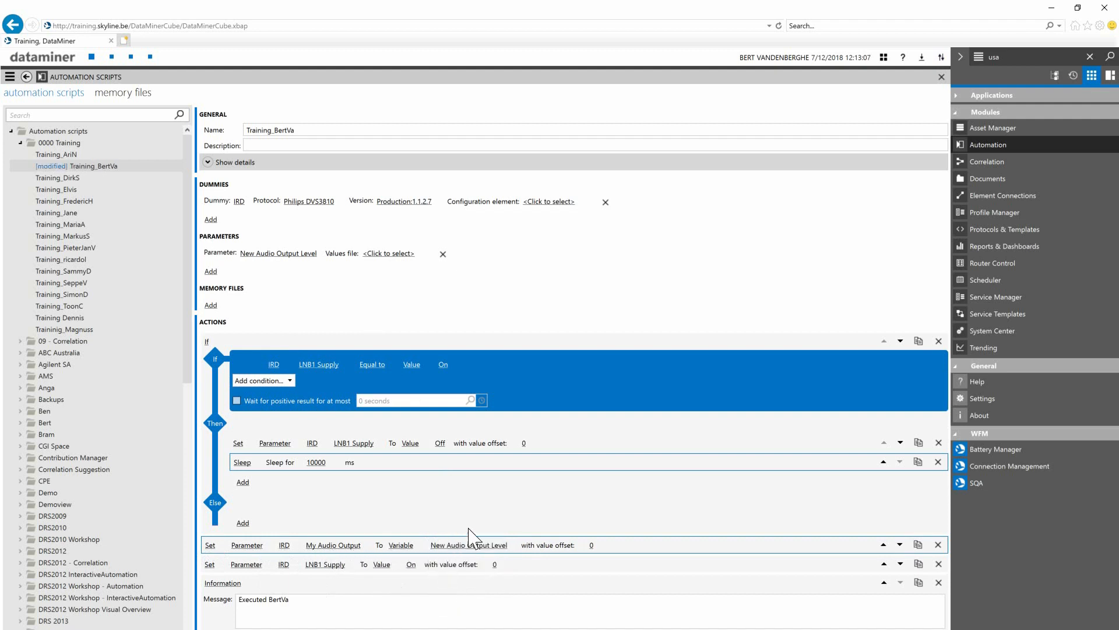
{"action": "key", "text": "ctrl+s"}
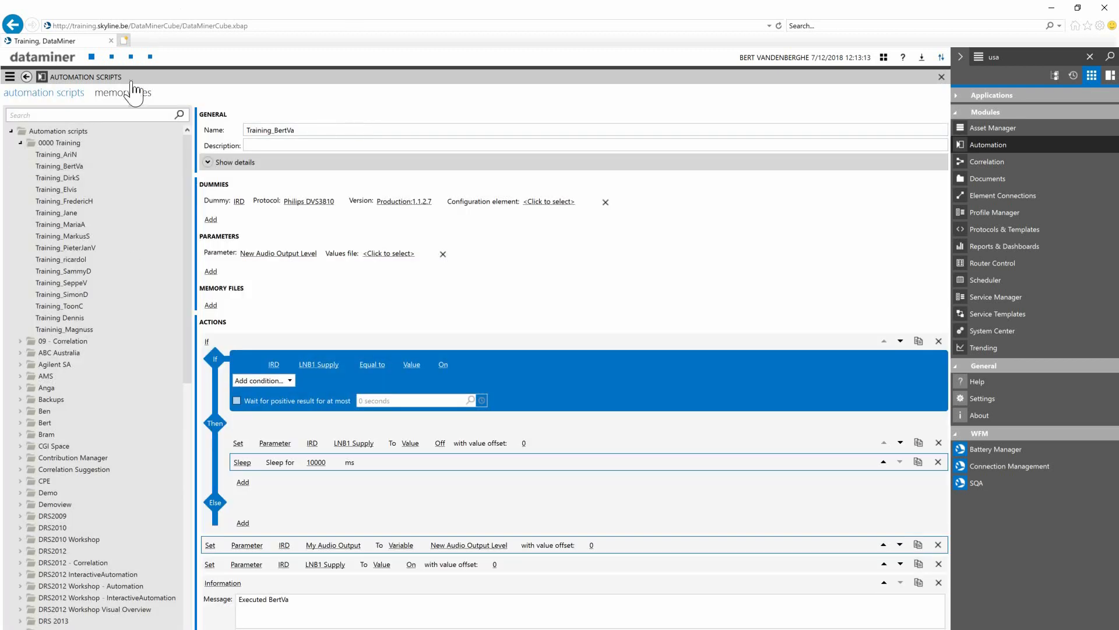
Open the training script's execution window over the IRD elements' workspace, with the trainee's filtered alarm list shown below the elements
{"action": "left_click", "coordinate": [111, 57]}
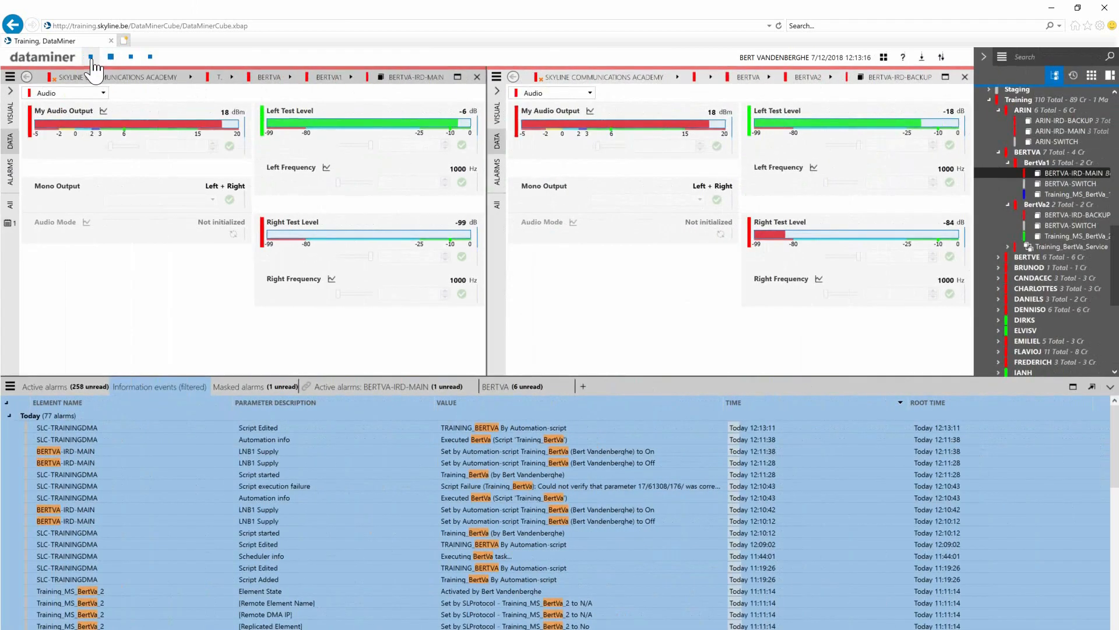
{"action": "left_click", "coordinate": [91, 57]}
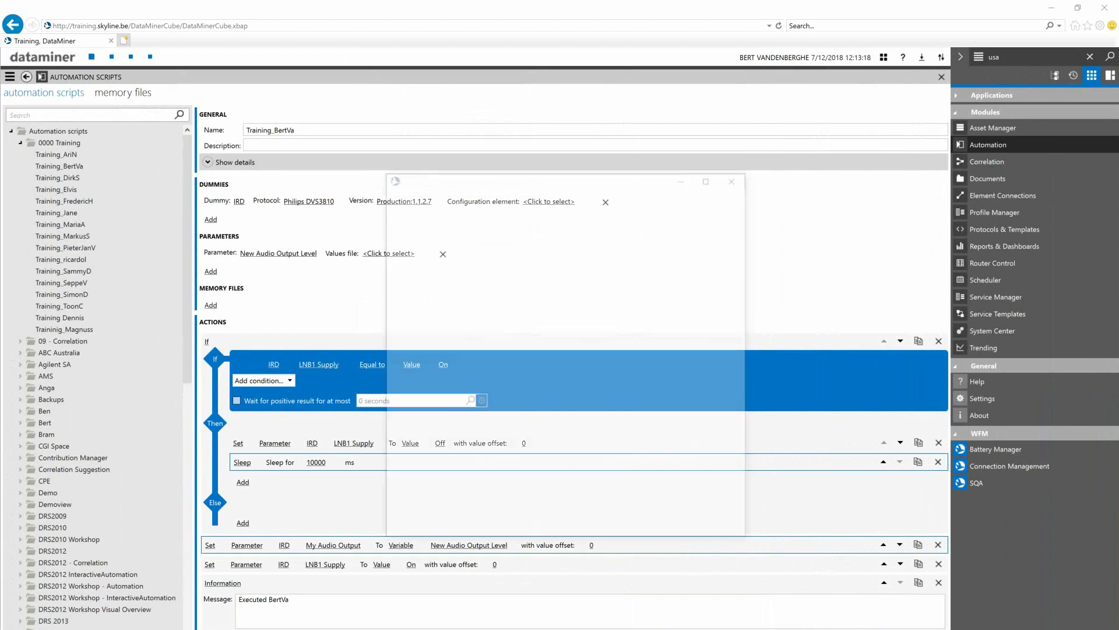
{"action": "left_click", "coordinate": [110, 57]}
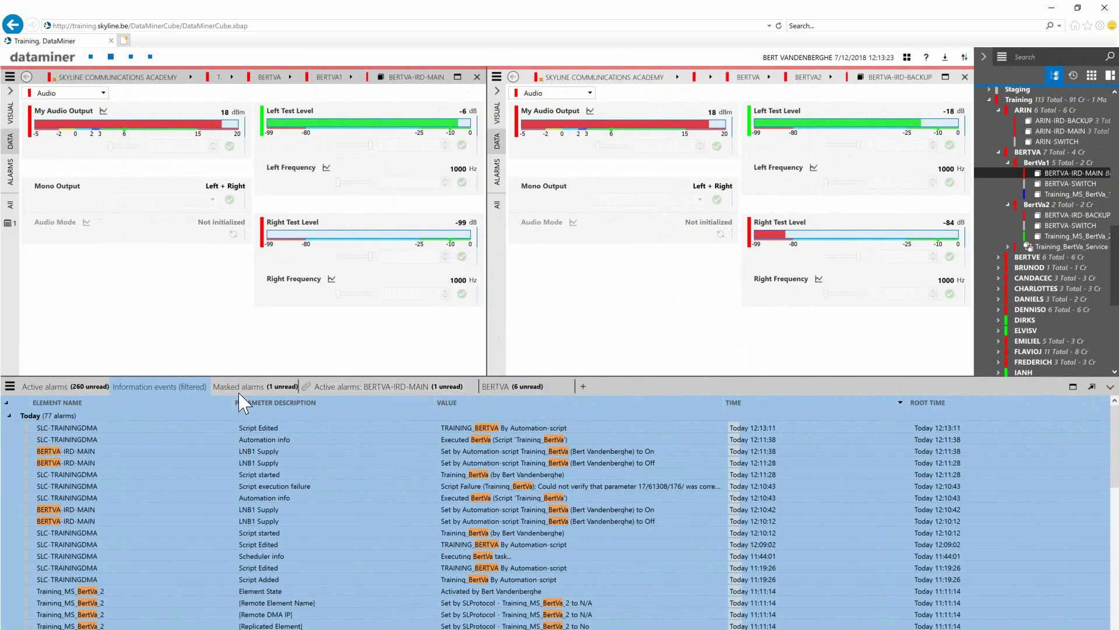
{"action": "left_click", "coordinate": [513, 394]}
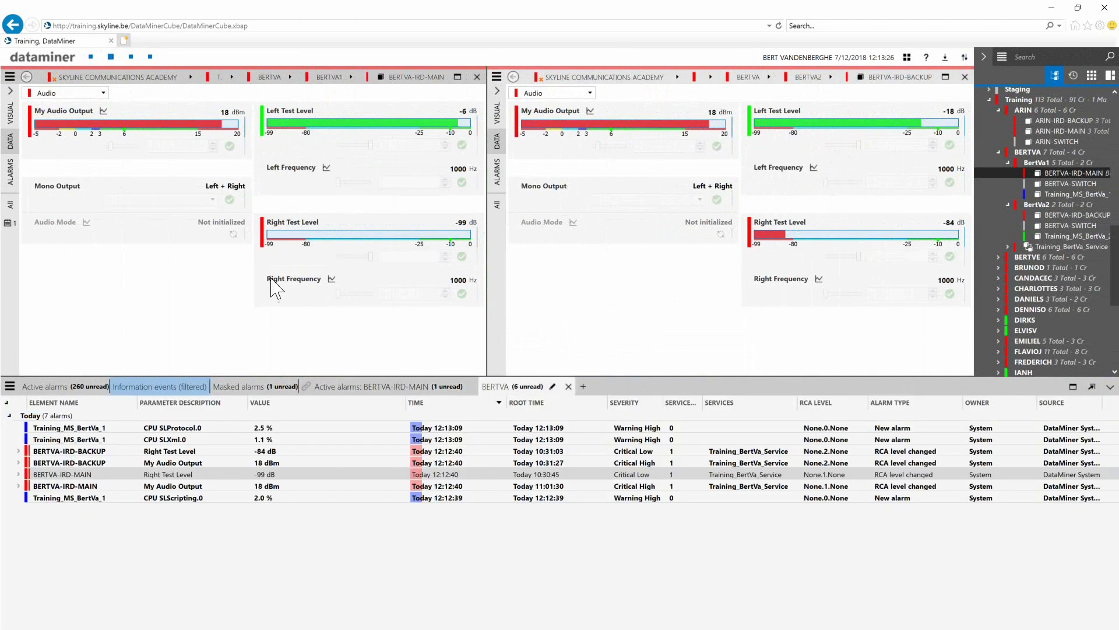
{"action": "left_click", "coordinate": [215, 146]}
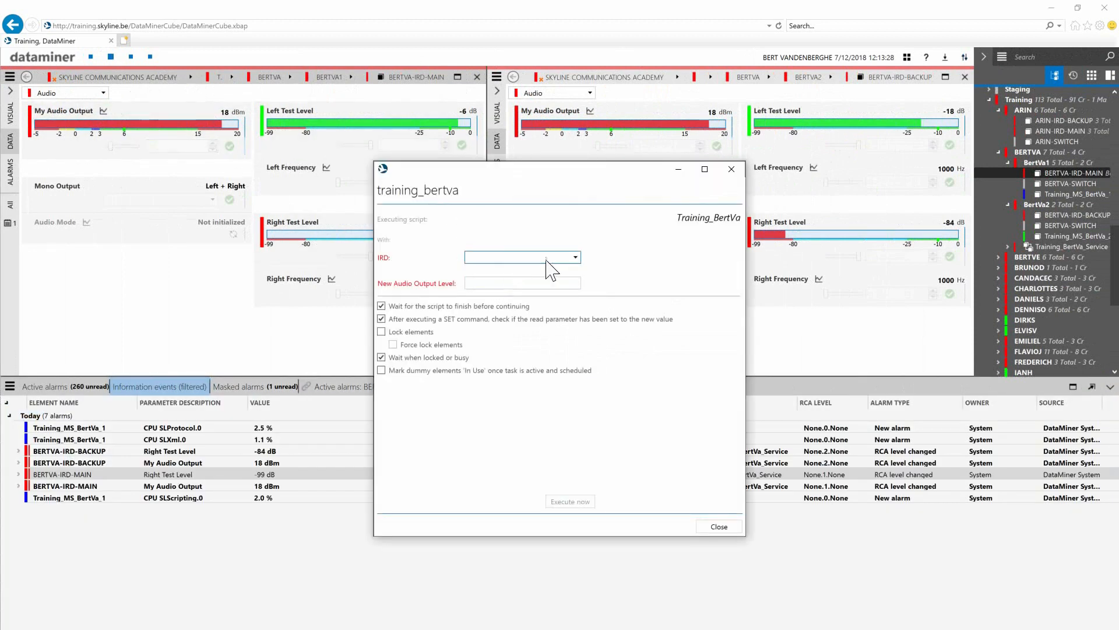
Execute the script on the trainee's IRD-MAIN element with New Audio Output Level 6, and move the execution window off that element
{"action": "left_click", "coordinate": [575, 258]}
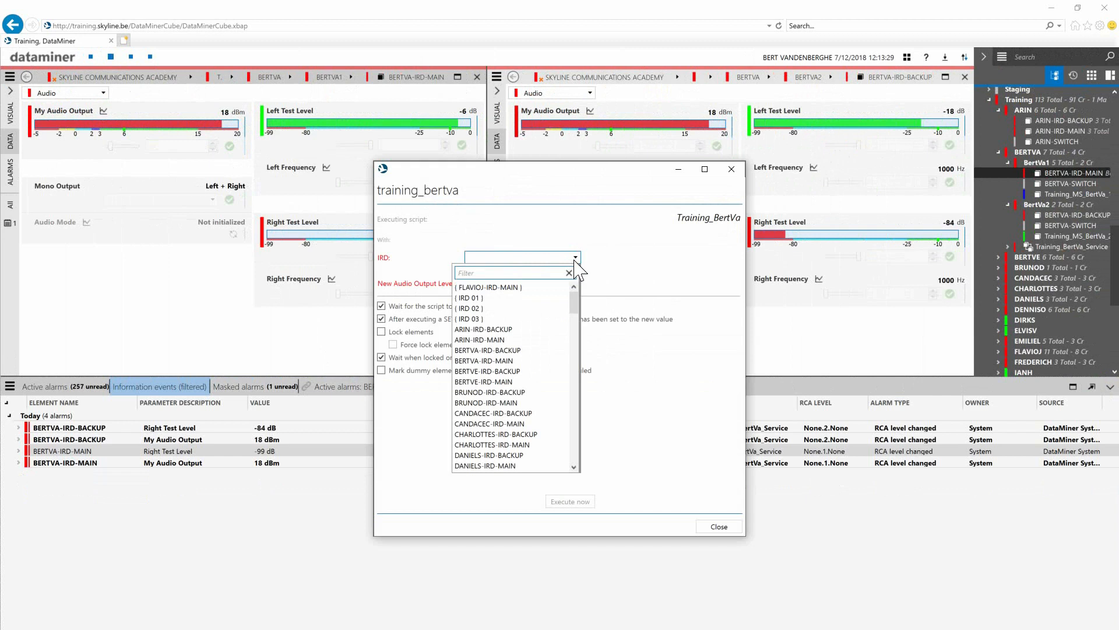
{"action": "type", "text": "bert"}
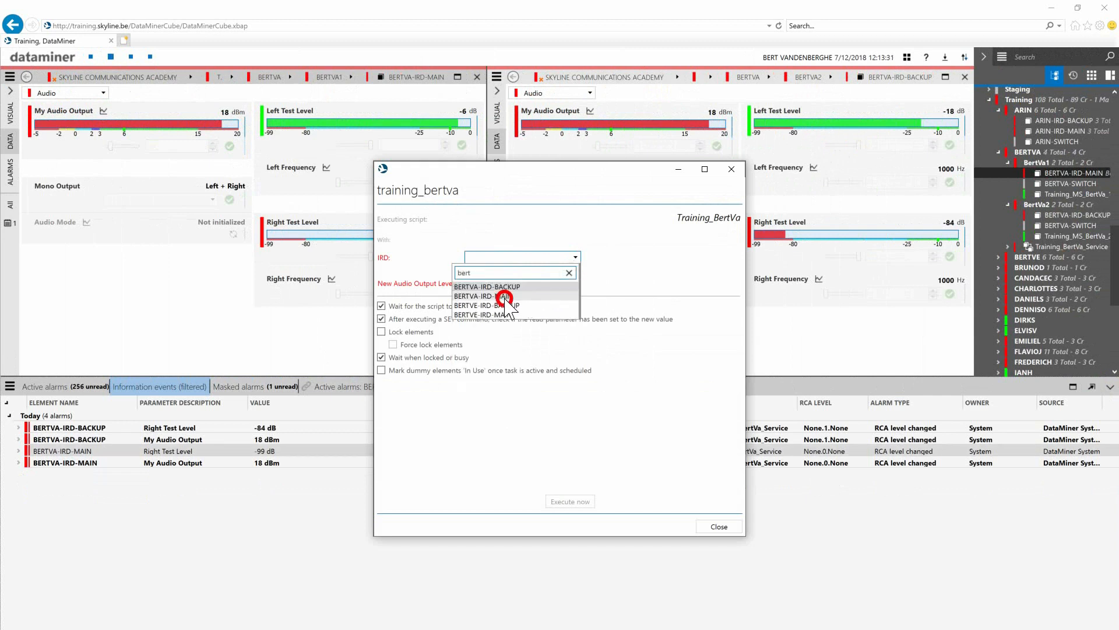
{"action": "left_click", "coordinate": [505, 297]}
{"action": "left_click", "coordinate": [496, 284]}
{"action": "type", "text": "6"}
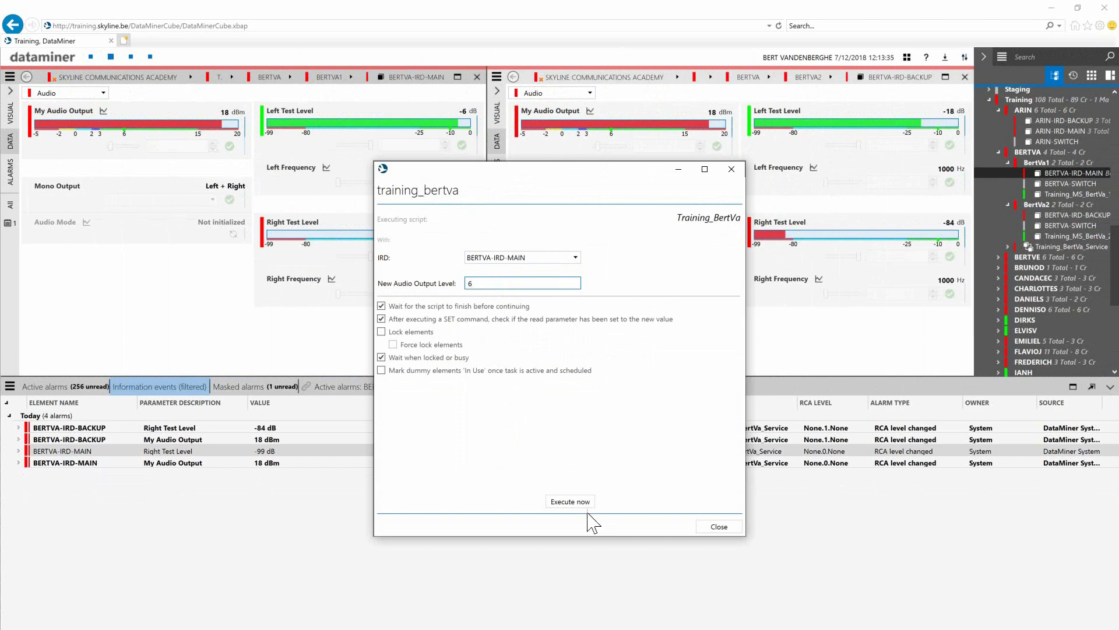
{"action": "left_click", "coordinate": [570, 501]}
{"action": "left_click_drag", "start_coordinate": [505, 170], "coordinate": [771, 165]}
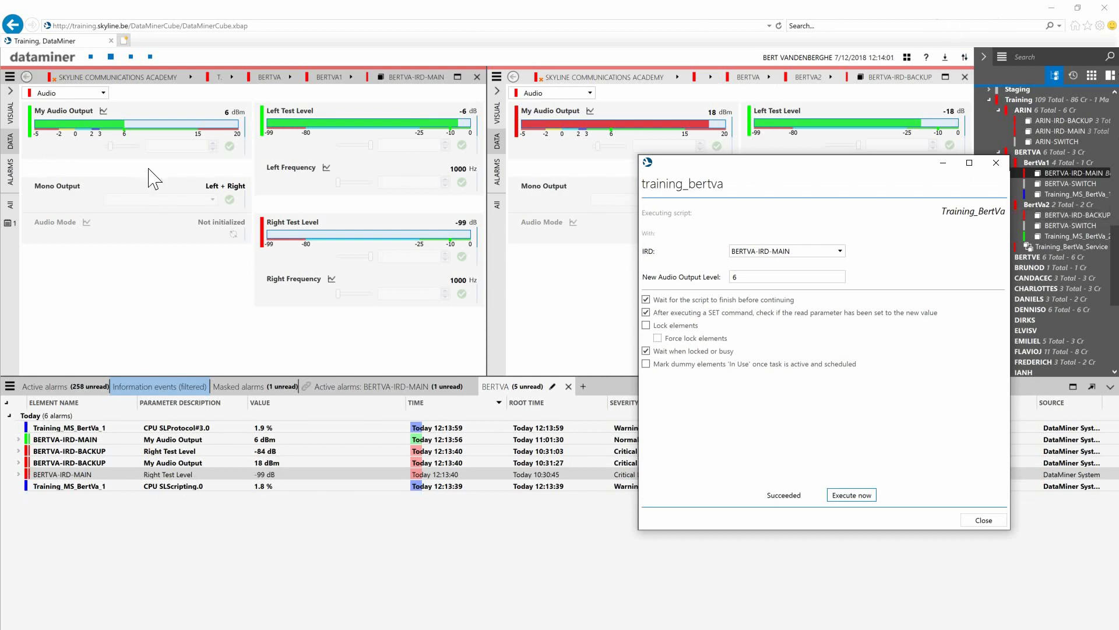
Examine the trend and details of My Audio Output on the IRD-MAIN element, including its last change, and return to the Audio page
{"action": "left_click", "coordinate": [66, 111]}
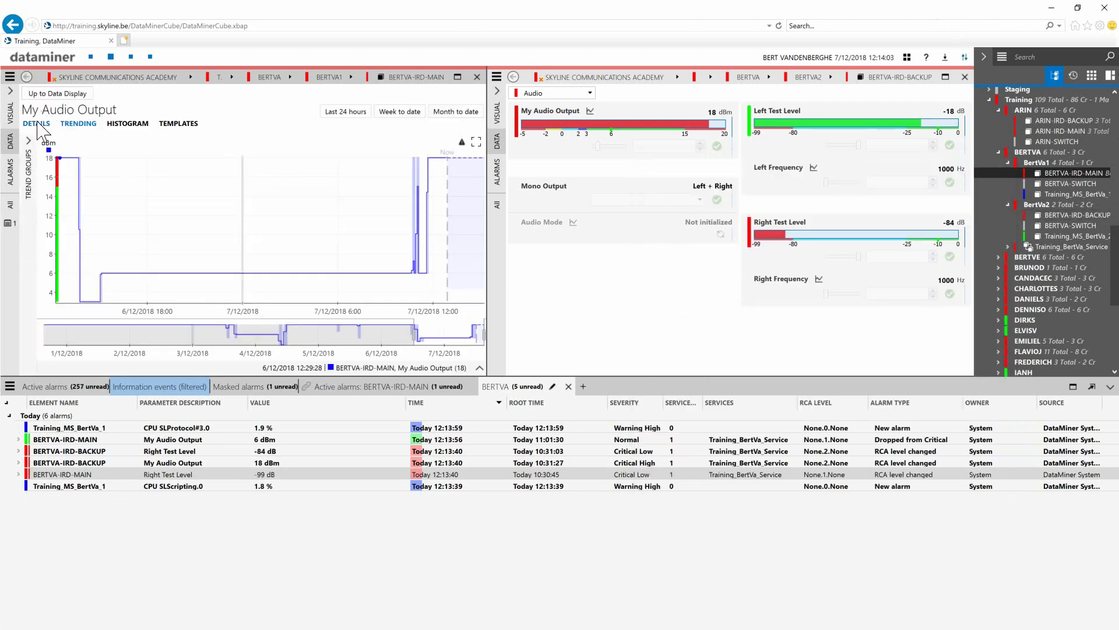
{"action": "left_click", "coordinate": [36, 123]}
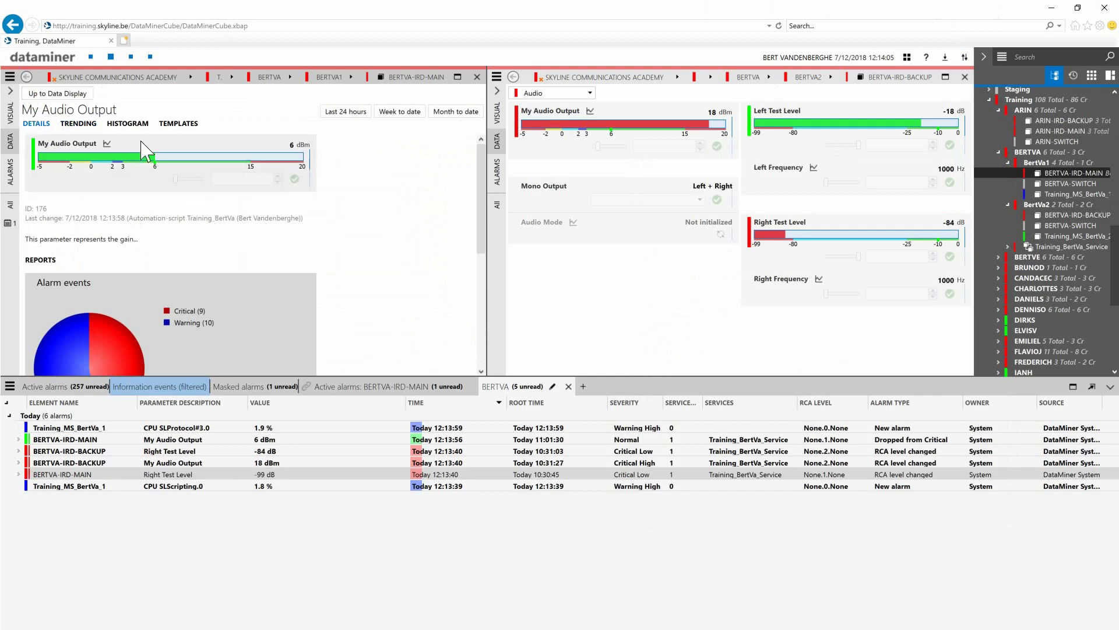
{"action": "left_click", "coordinate": [59, 93]}
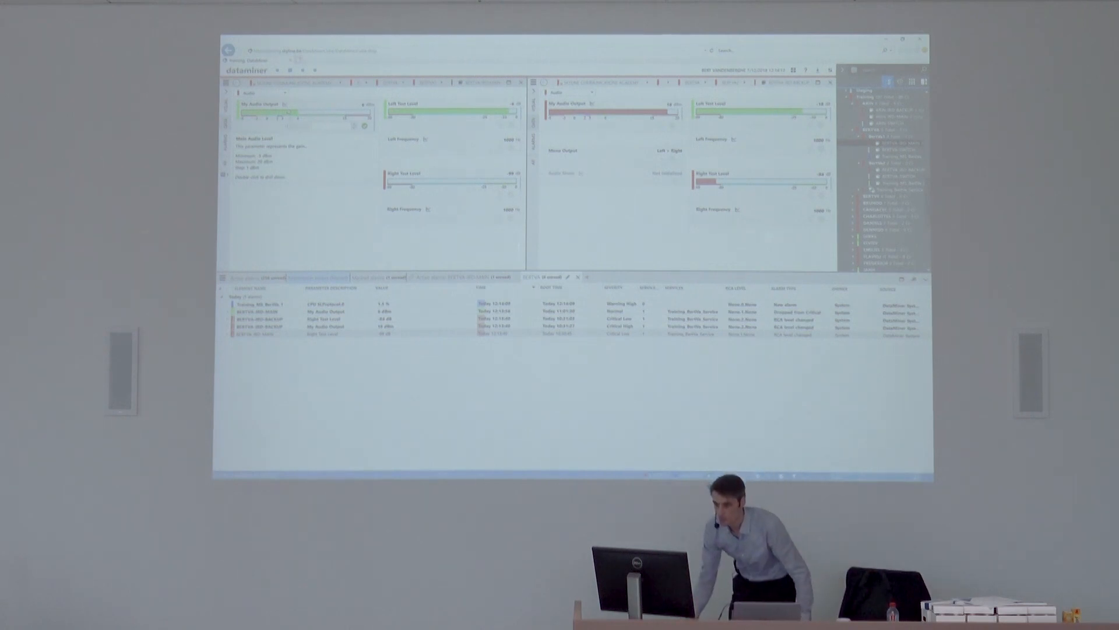
Return to the script editor, minimize the browser to reveal the Exercise slide, and close all open script execution windows
{"action": "left_click", "coordinate": [277, 70]}
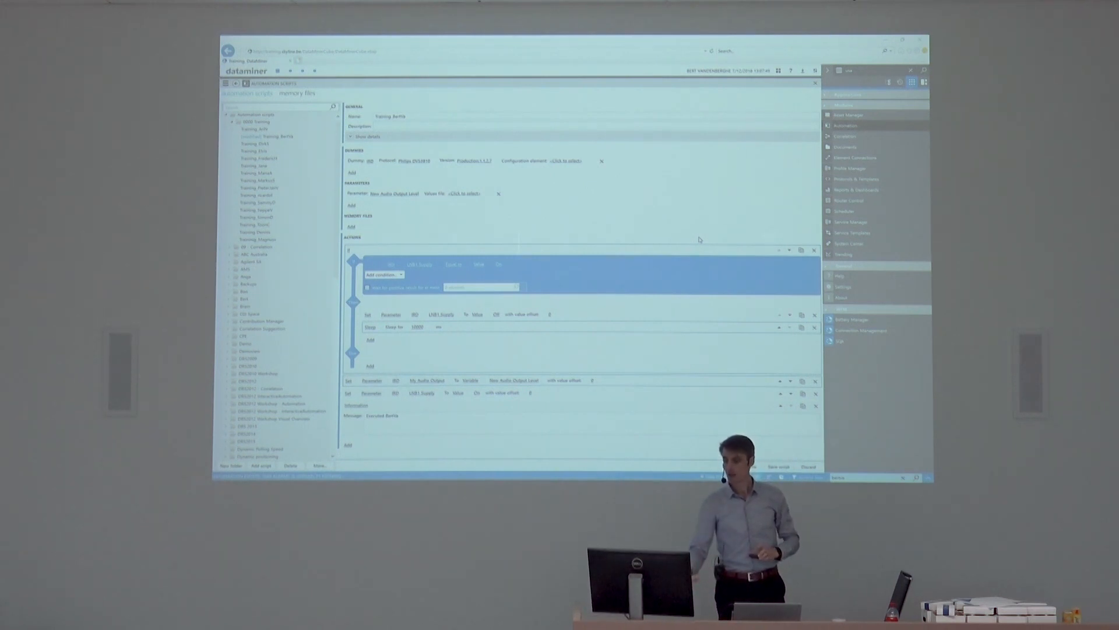
{"action": "left_click", "coordinate": [883, 42]}
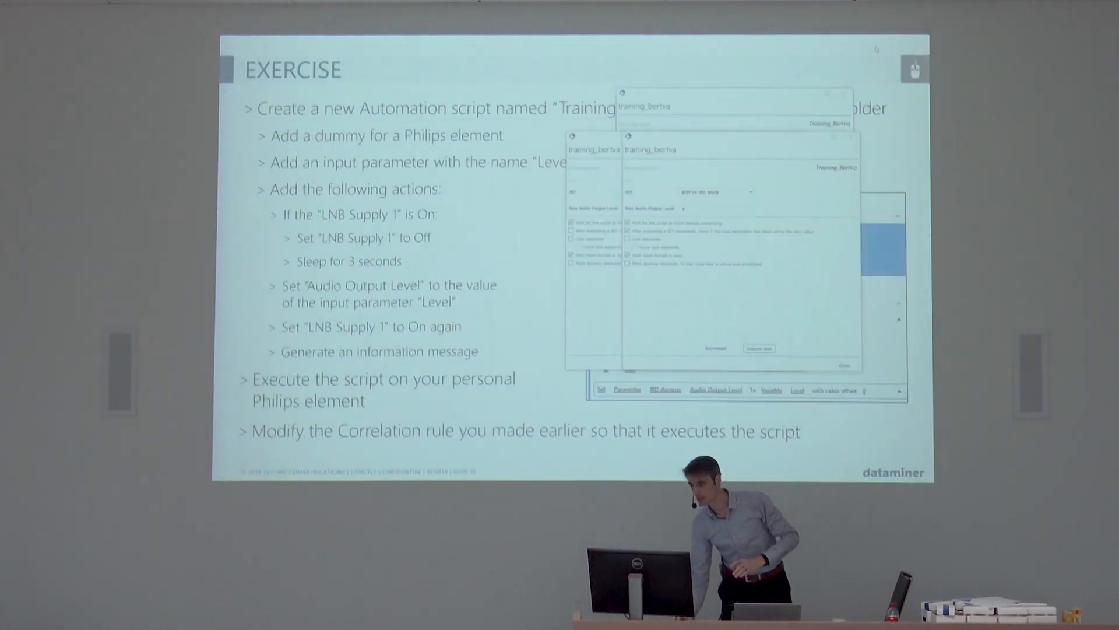
{"action": "left_click", "coordinate": [852, 138]}
{"action": "left_click", "coordinate": [844, 94]}
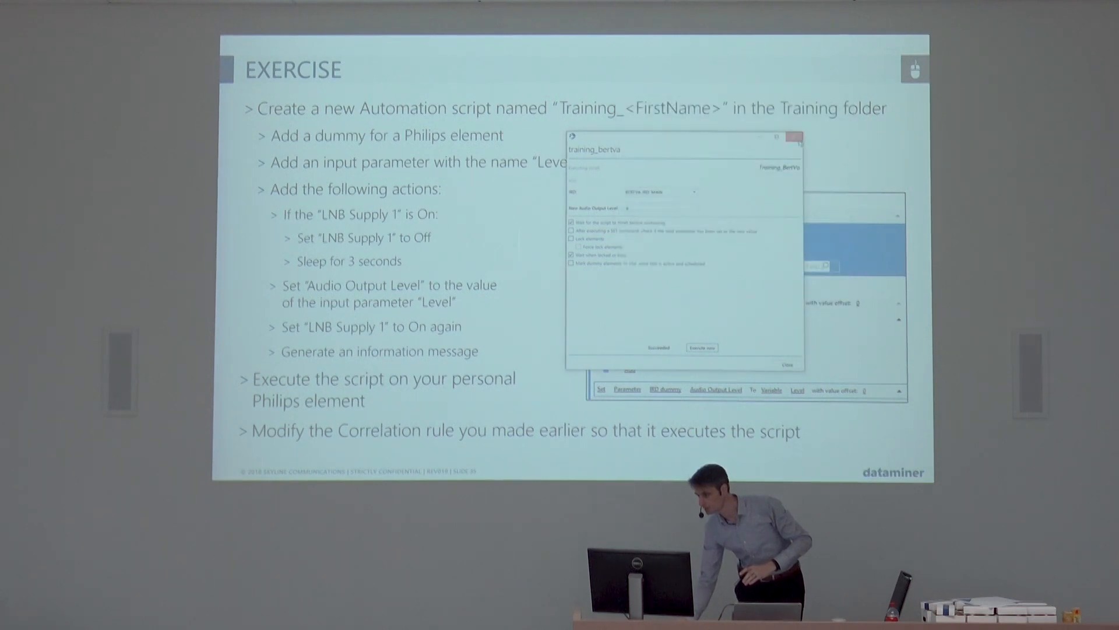
{"action": "left_click", "coordinate": [795, 137]}
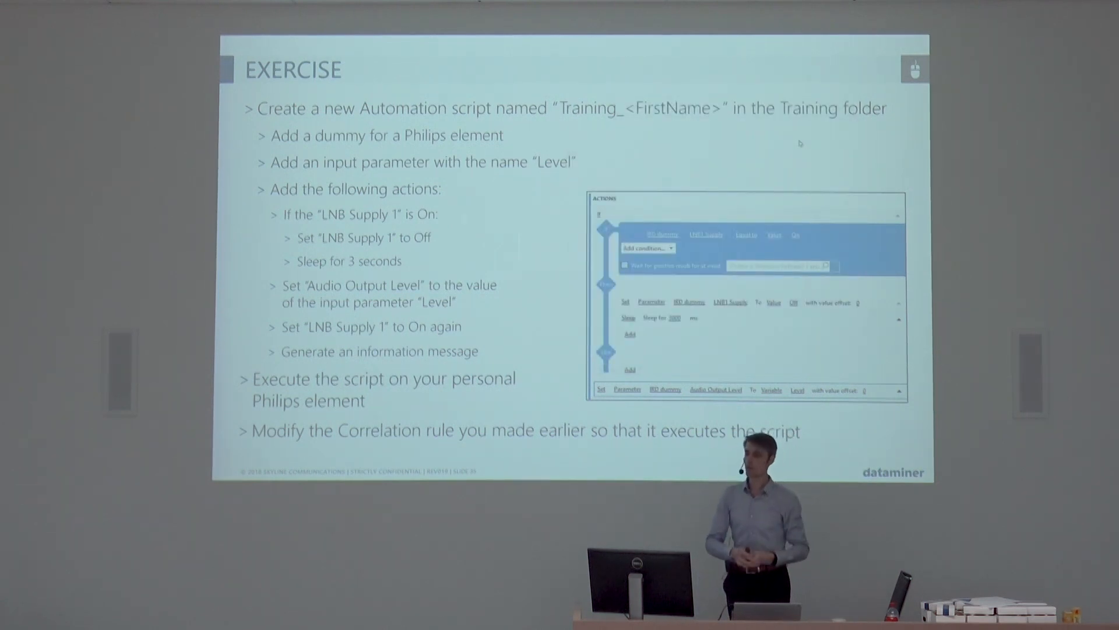